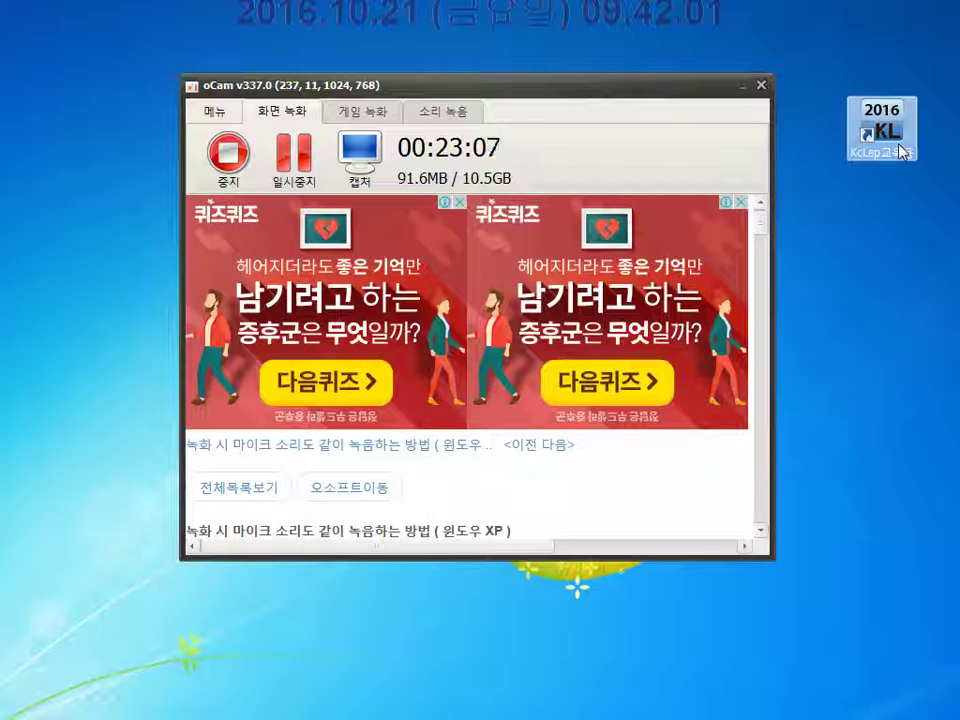
Log in to KcLep교육용 at the 전산회계1급 level with the company (주)스타박스 and reposition its main window to fit on screen
click(745, 89)
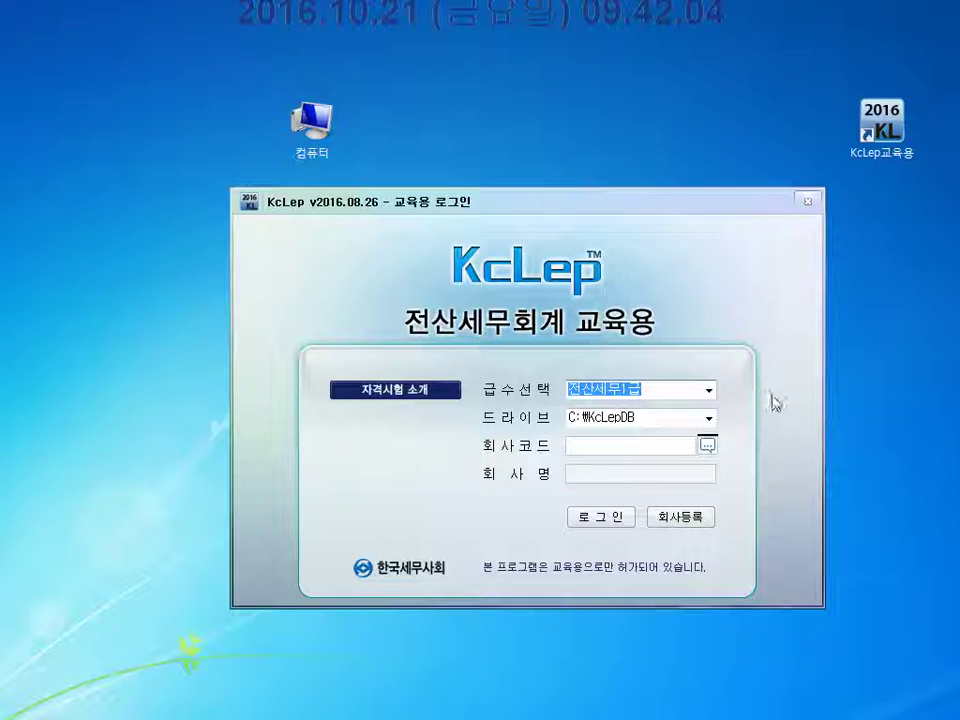
click(709, 390)
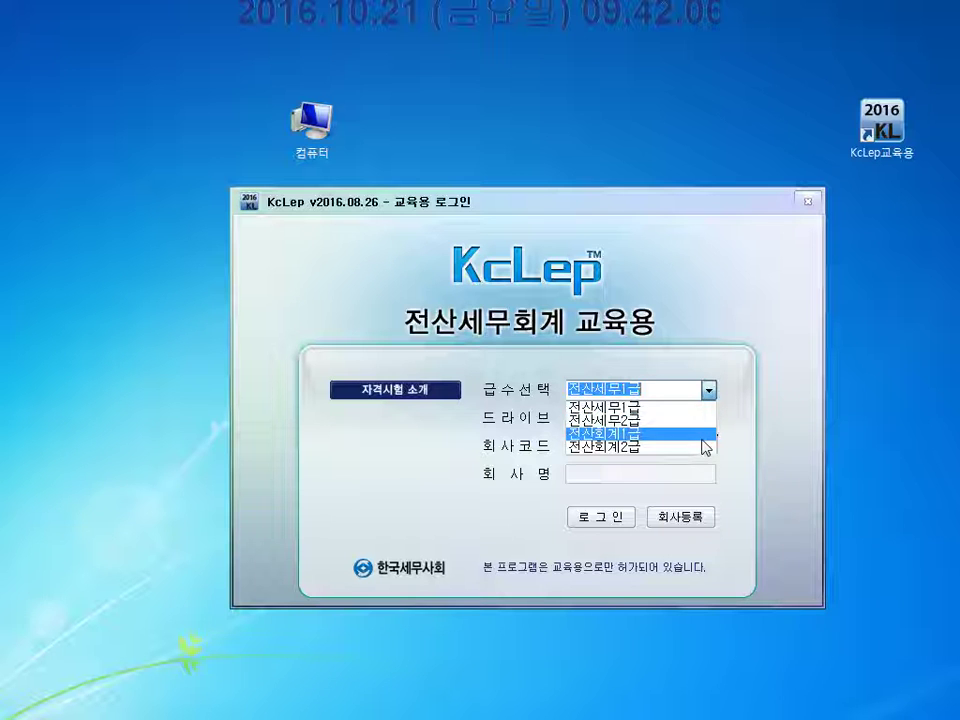
click(705, 436)
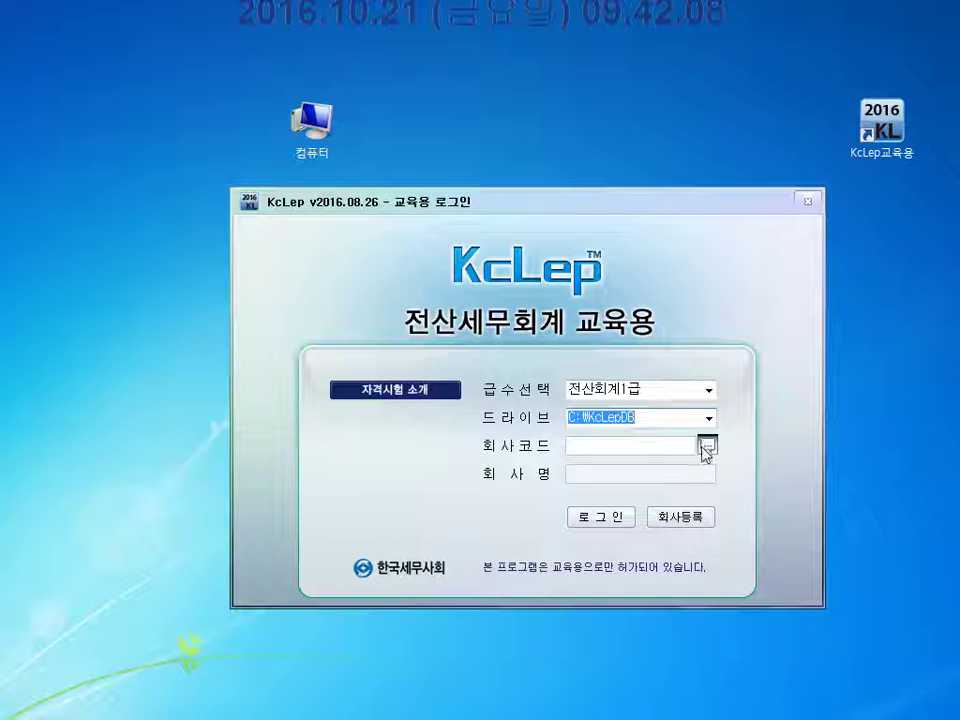
click(707, 446)
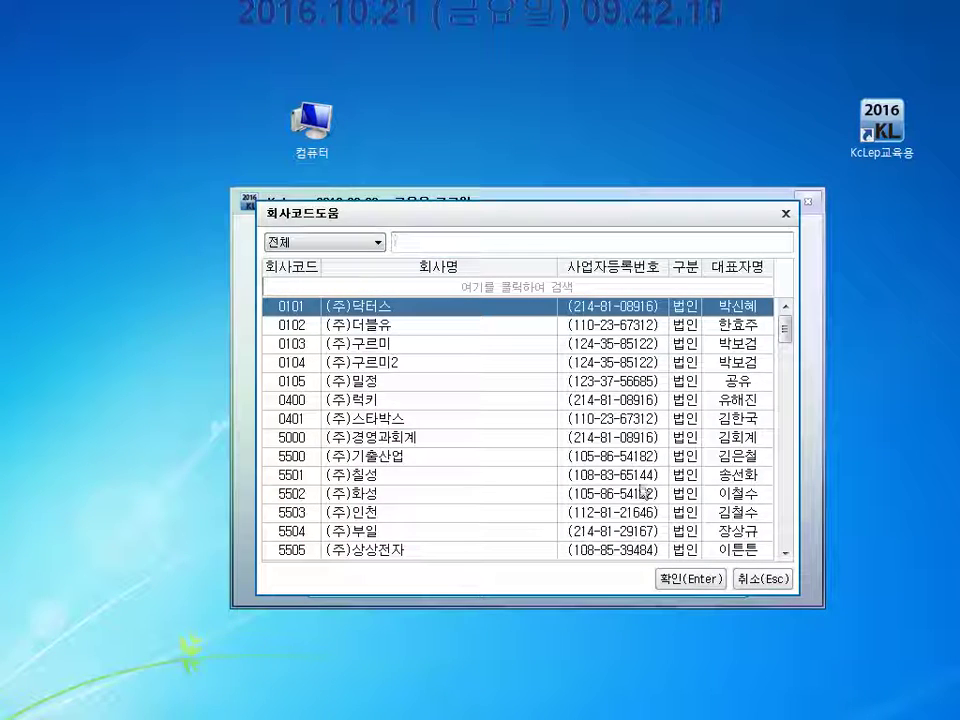
click(371, 423)
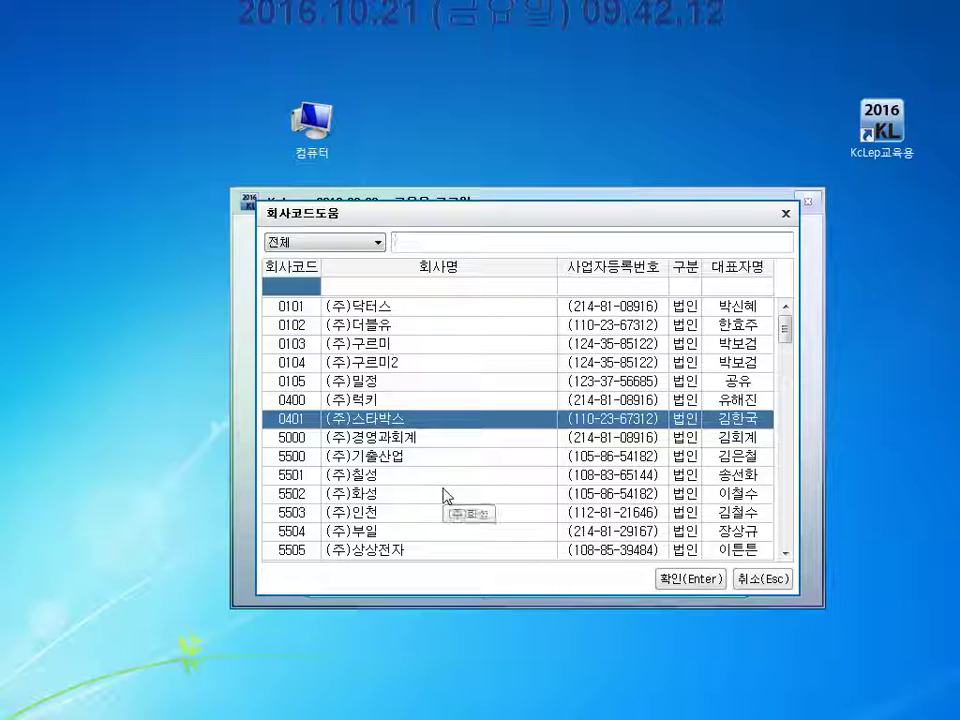
text(스타)
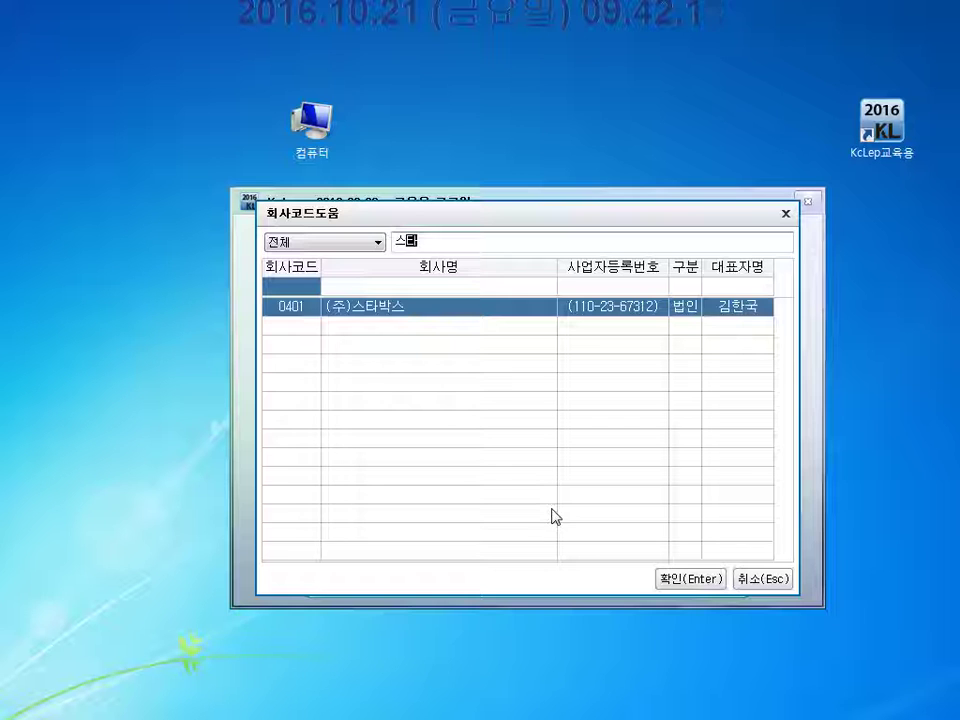
click(671, 580)
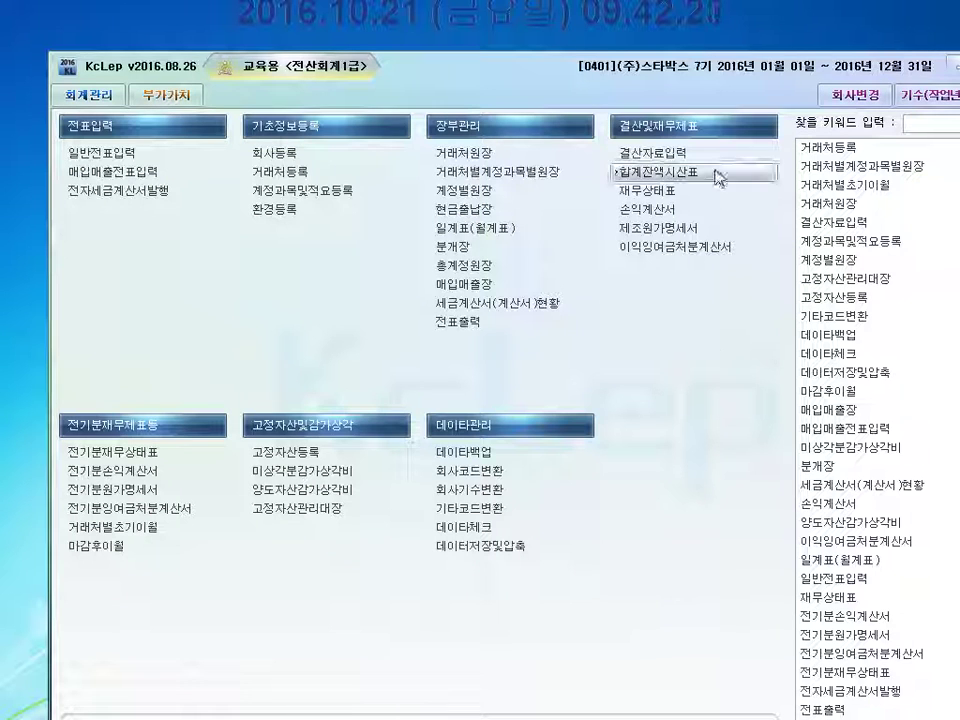
drag(634, 66, 585, 42)
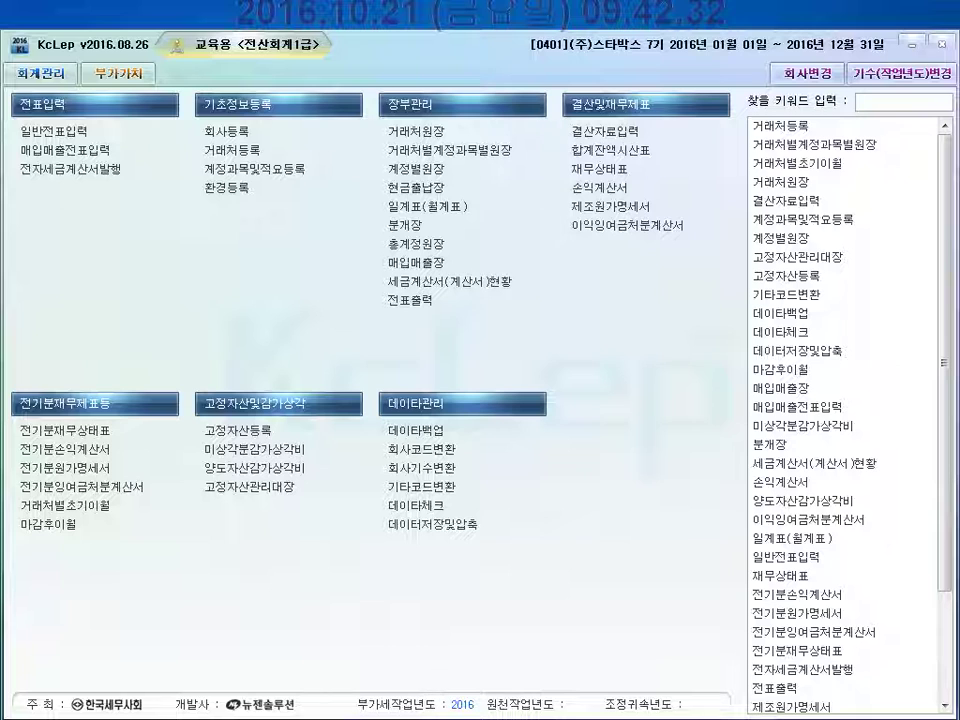
Switch to Notepad and write the heading "<일반전표> -part3" on the first line
key(alt+Tab)
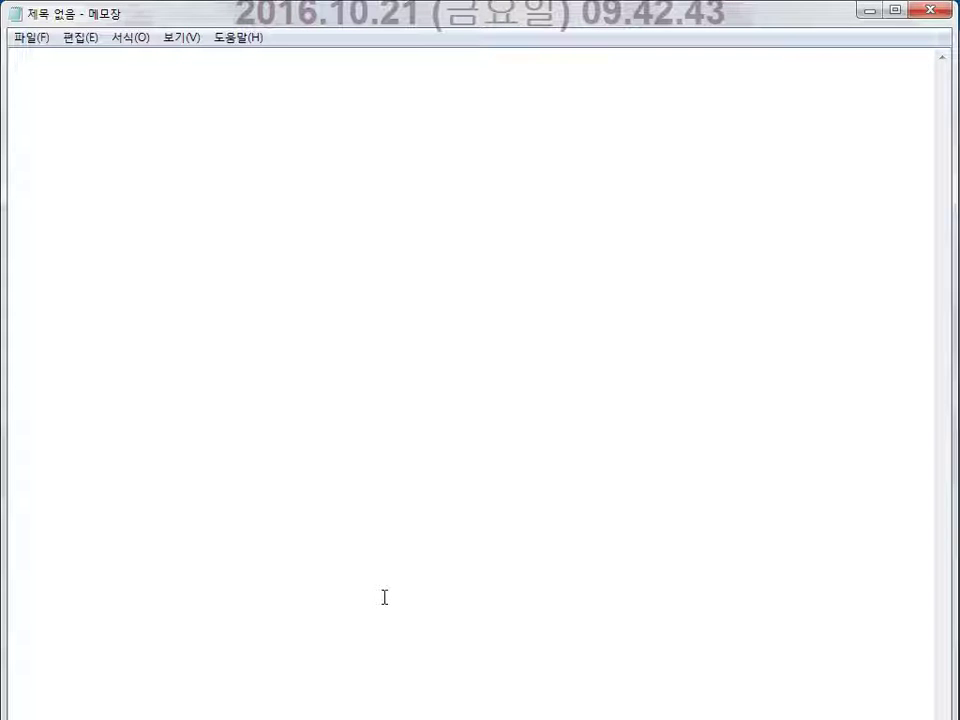
text(<일)
text(반전표)
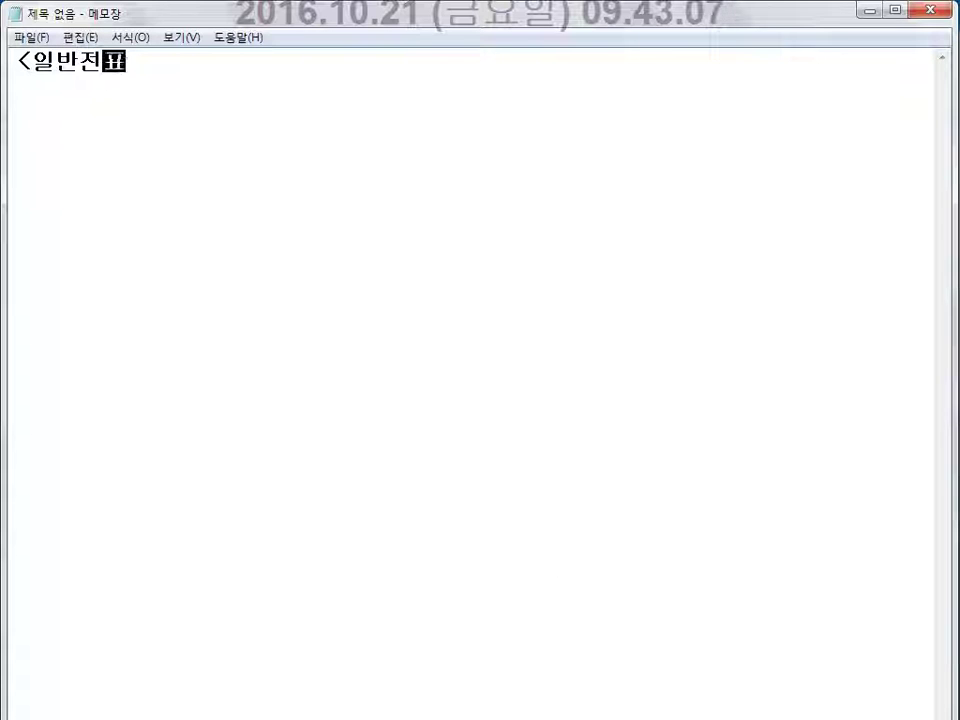
text(> ㅓ)
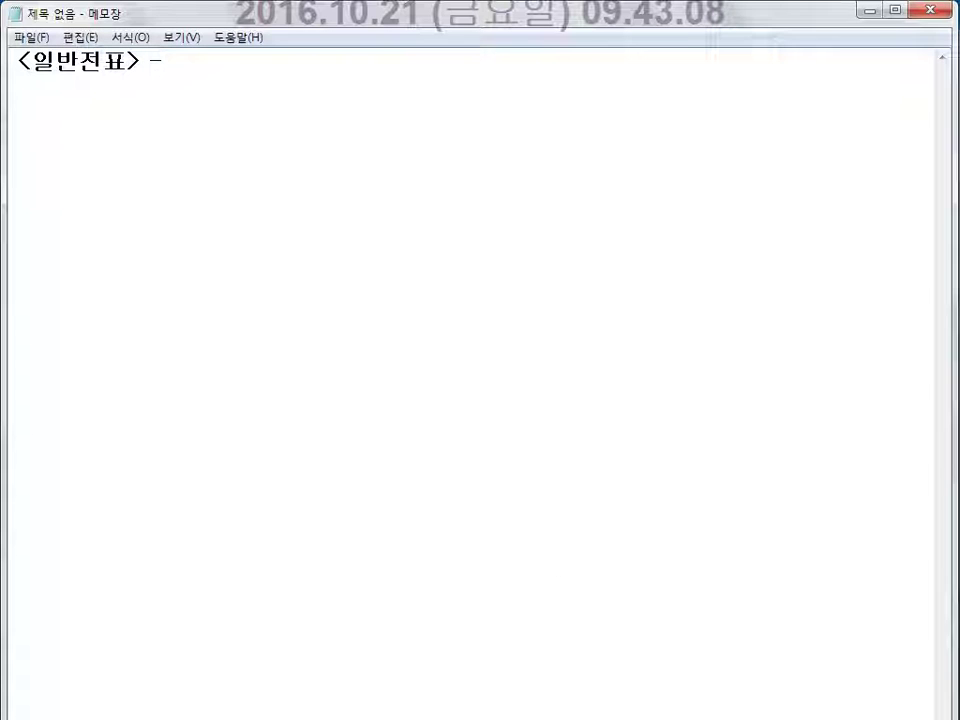
text(part)
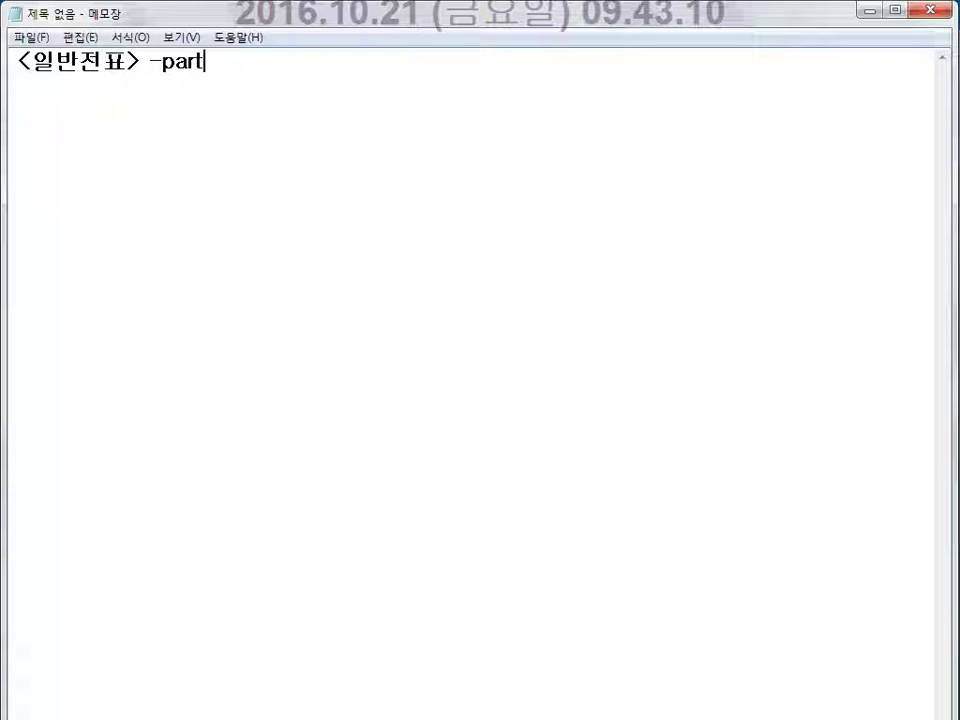
text(3)
key(Return)
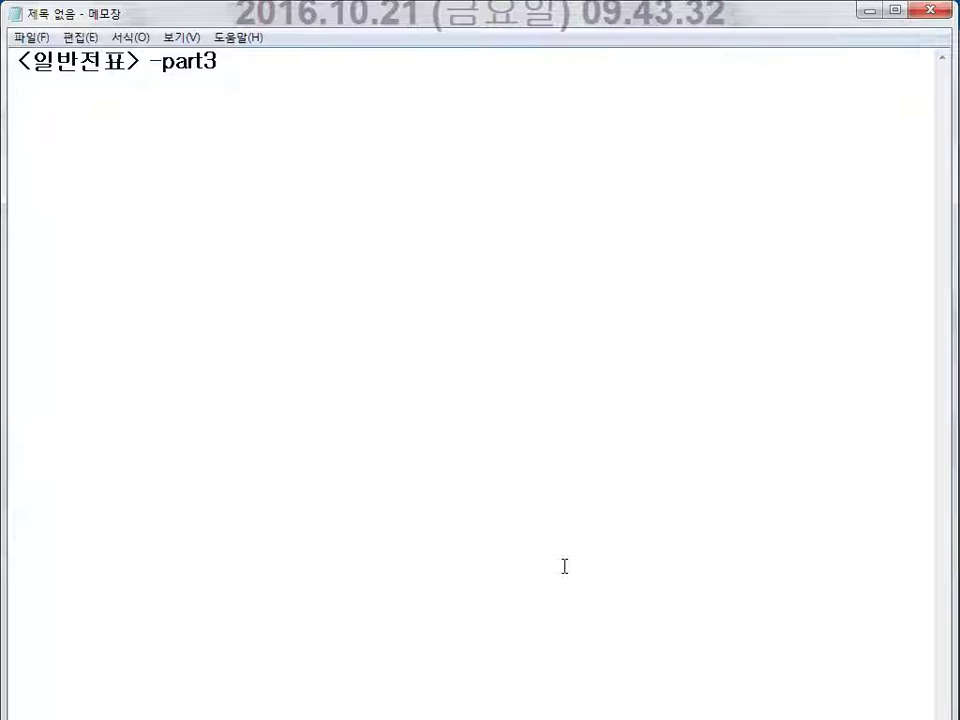
Write journal entry 1 below the heading with the debit "(차) 선급금(엔씨백화점) 60" followed by an empty "(대)" credit marker
text(1.)
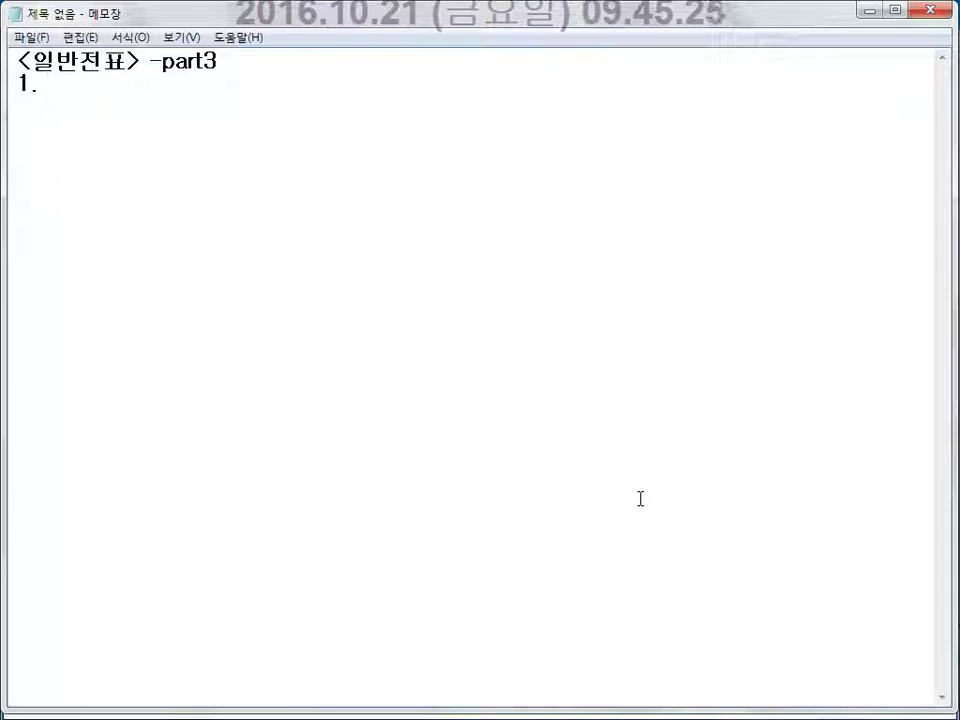
text(()
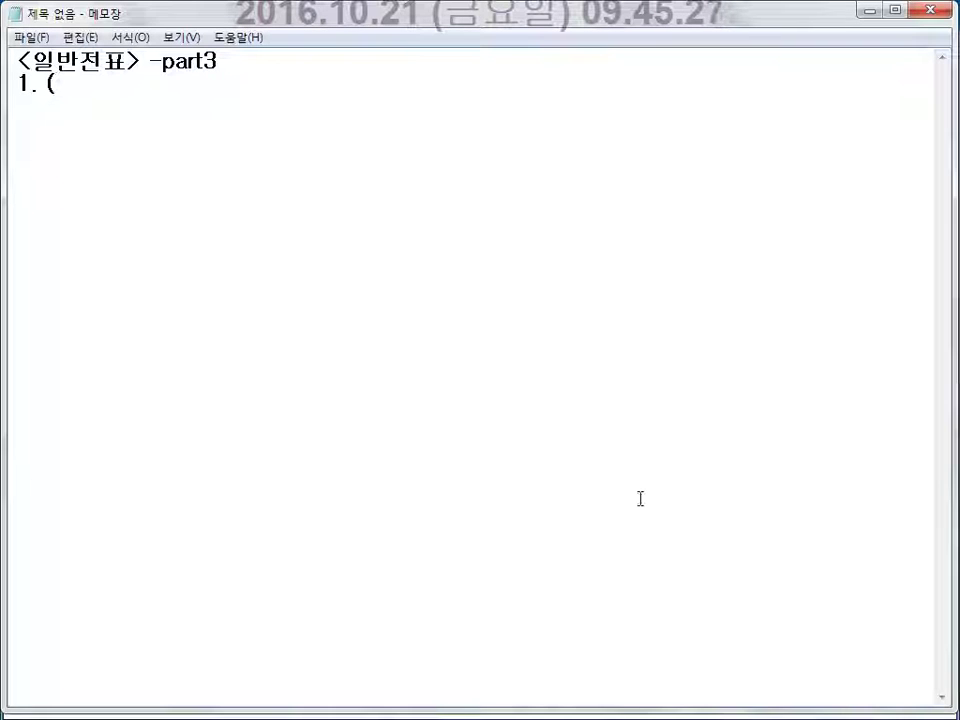
text(차)(대))
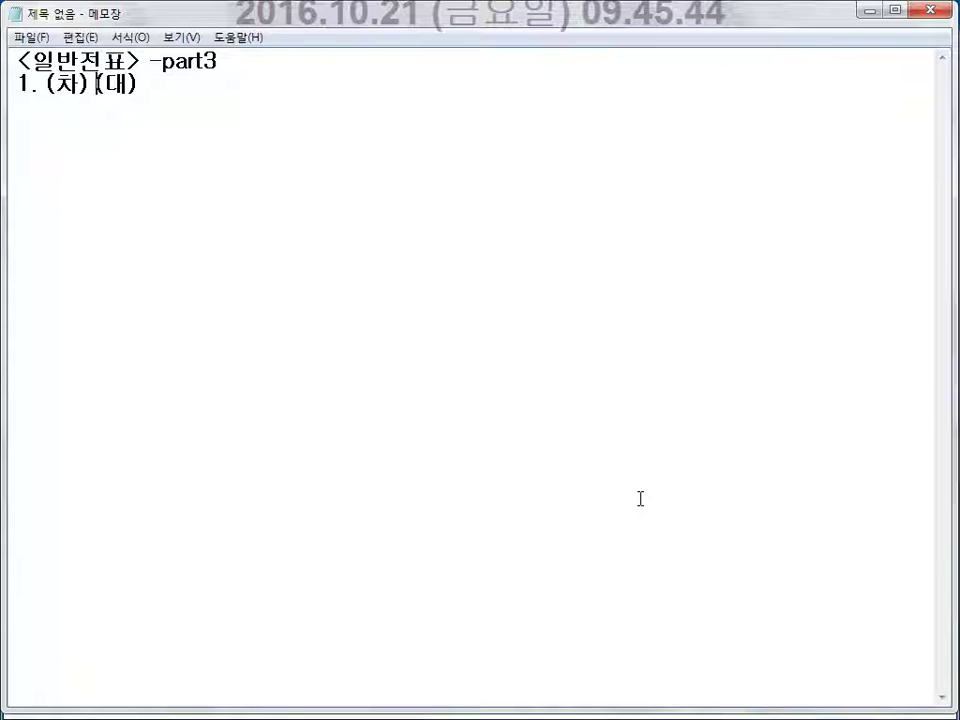
text(선)
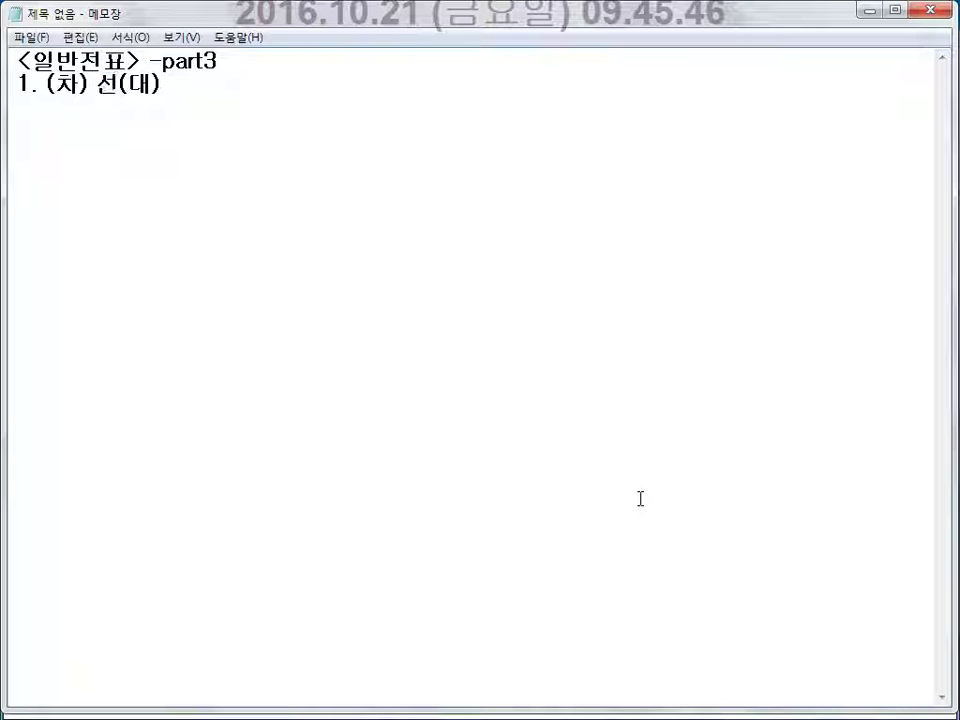
text(급금()
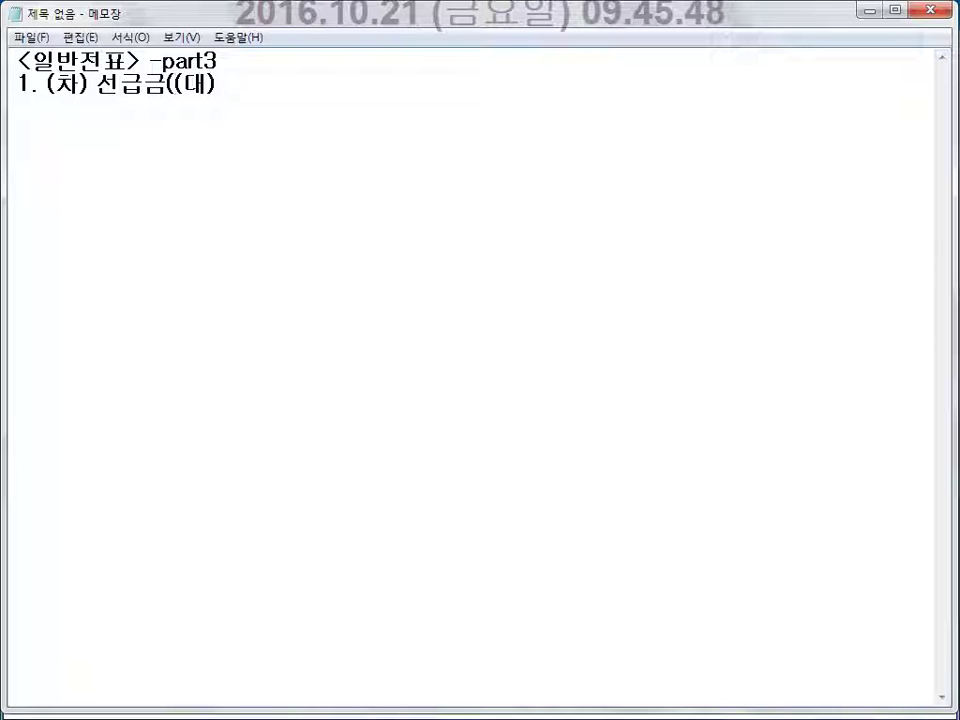
text(엔ㅆ)
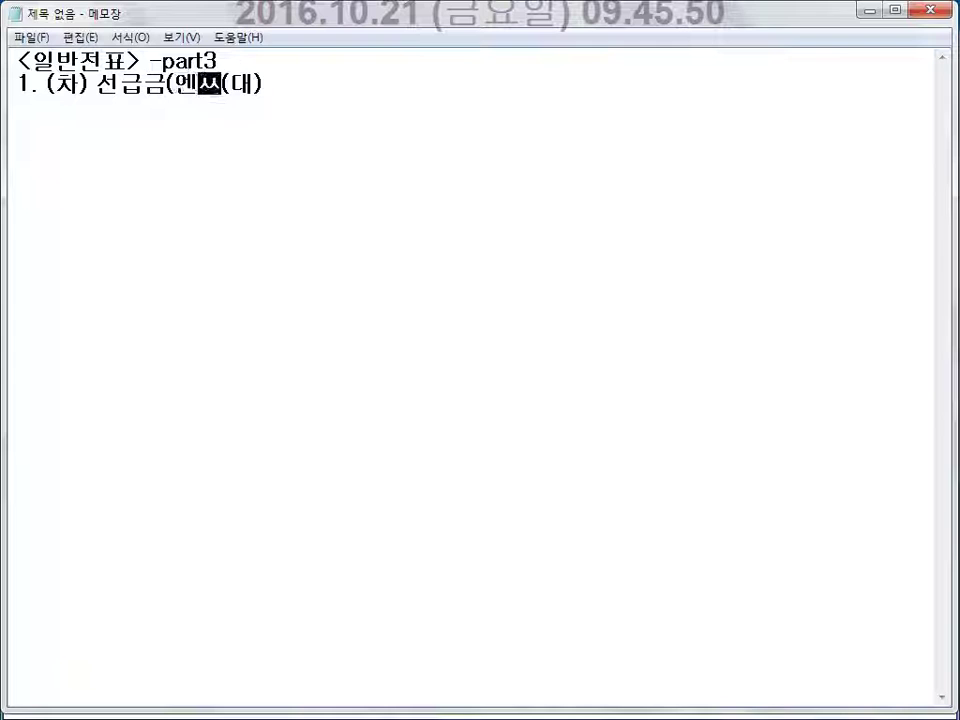
text(씨백화점)
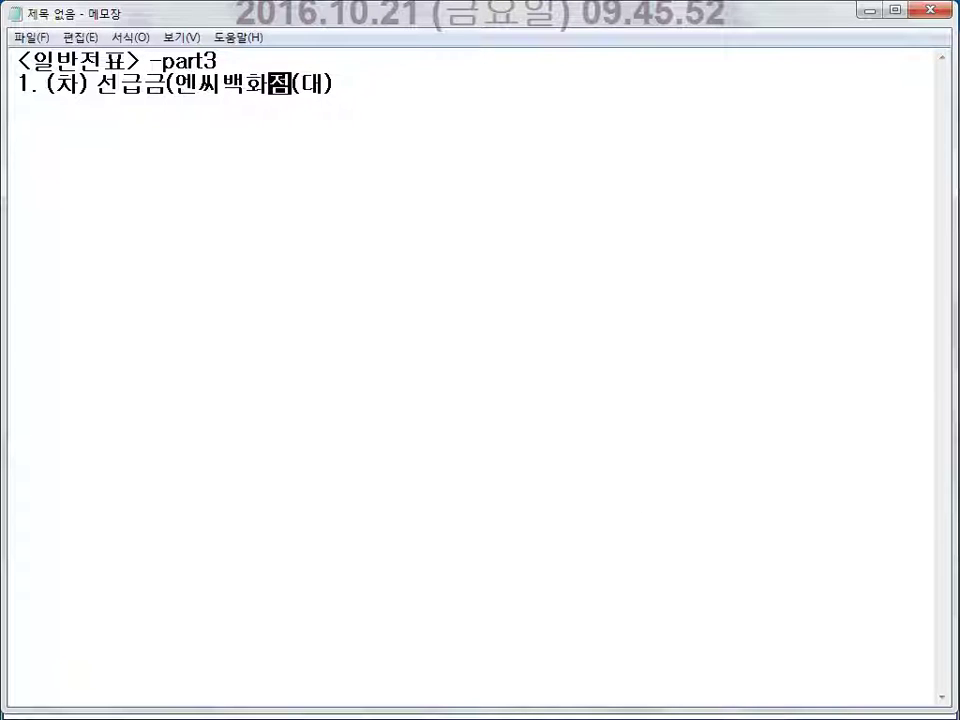
text()  )
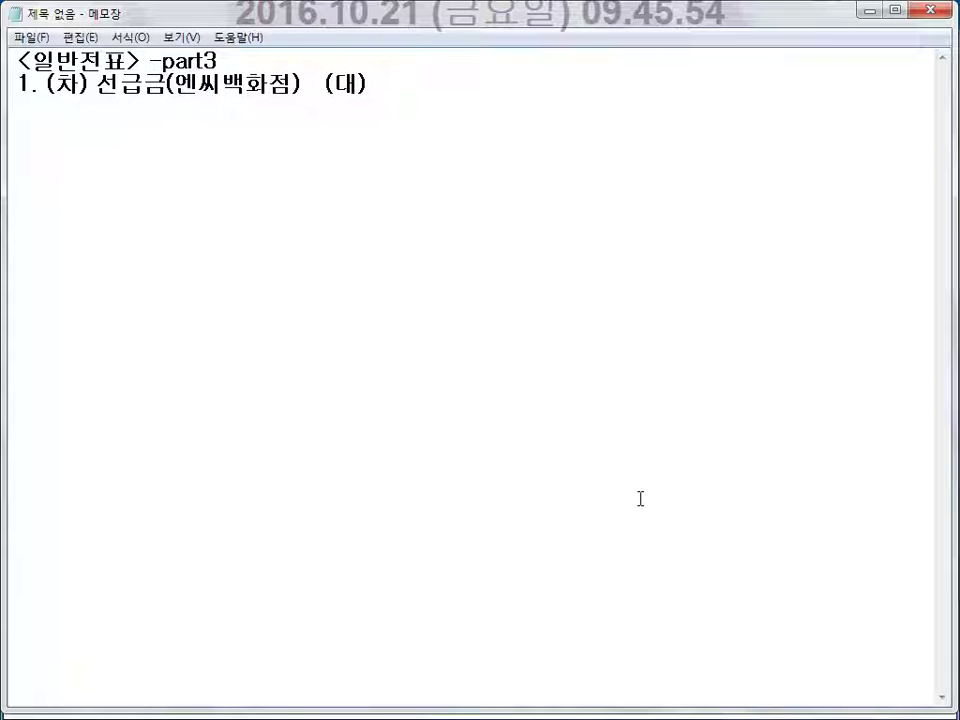
text(60)
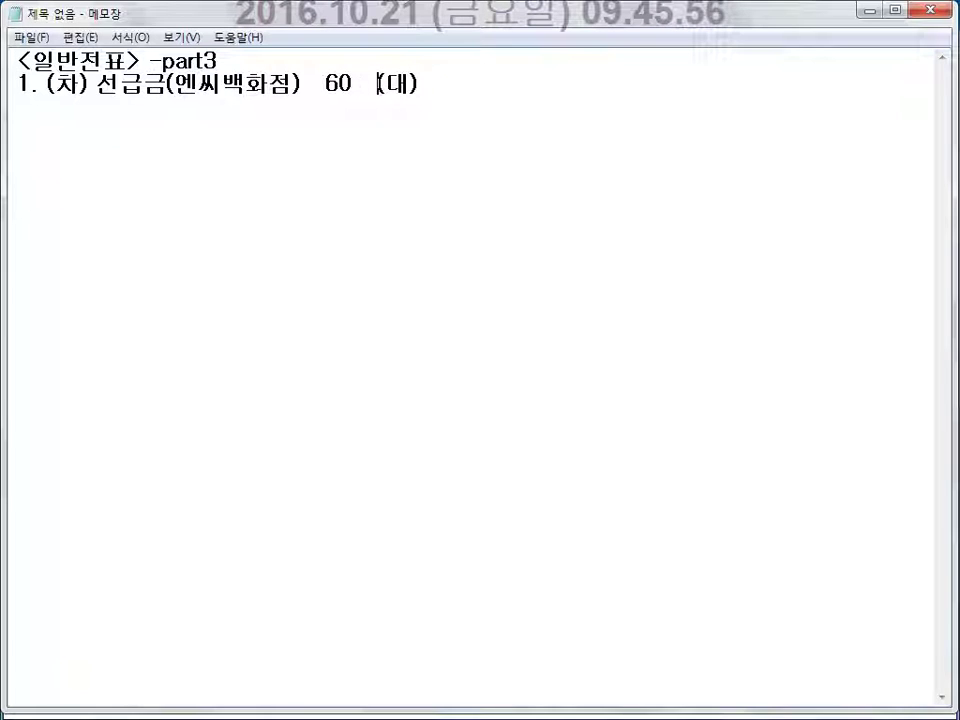
Complete entry 1's credit side with "보통예금(국민은행) 60" and start item "2." after a blank line
click(638, 499)
text(보통예)
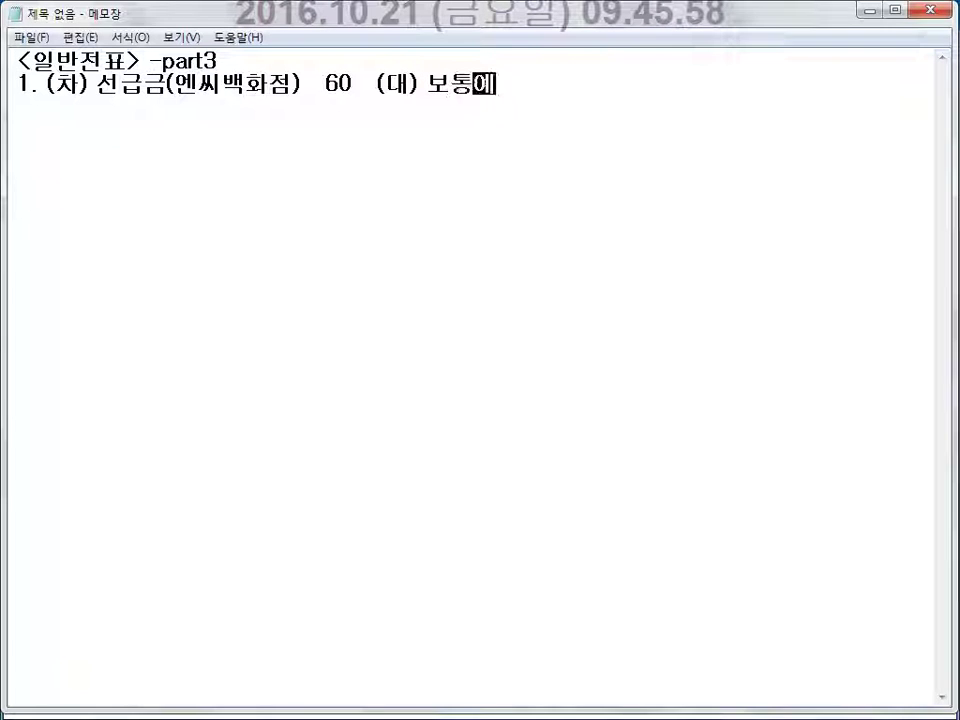
text(금    60)
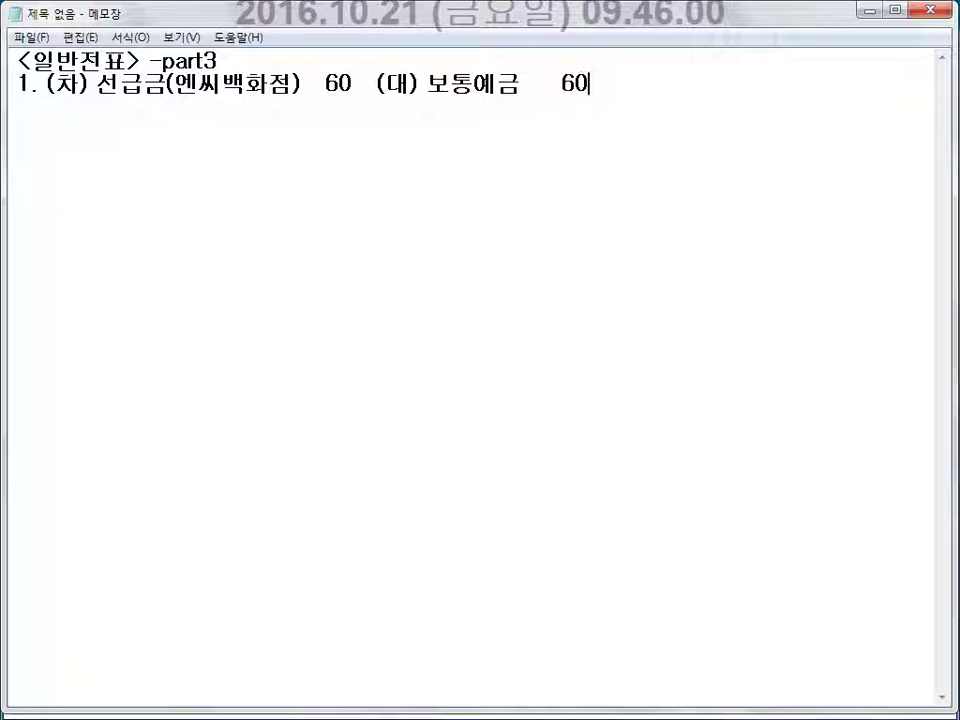
key(Left)
key(Left)
key(Left)
key(Left)
key(Left)
key(Left)
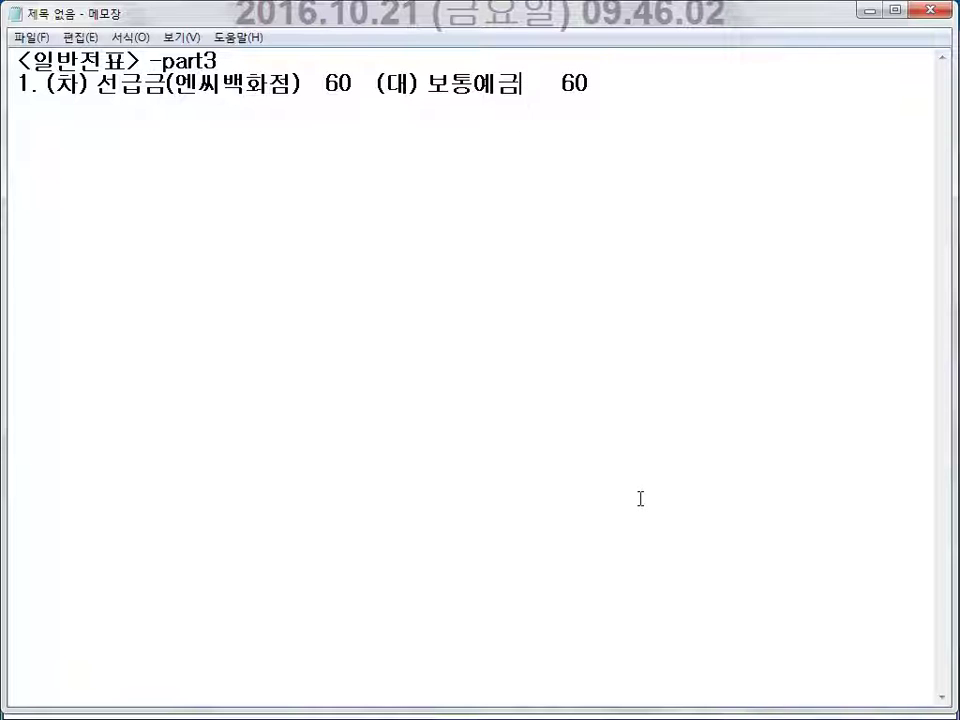
text((국민은)
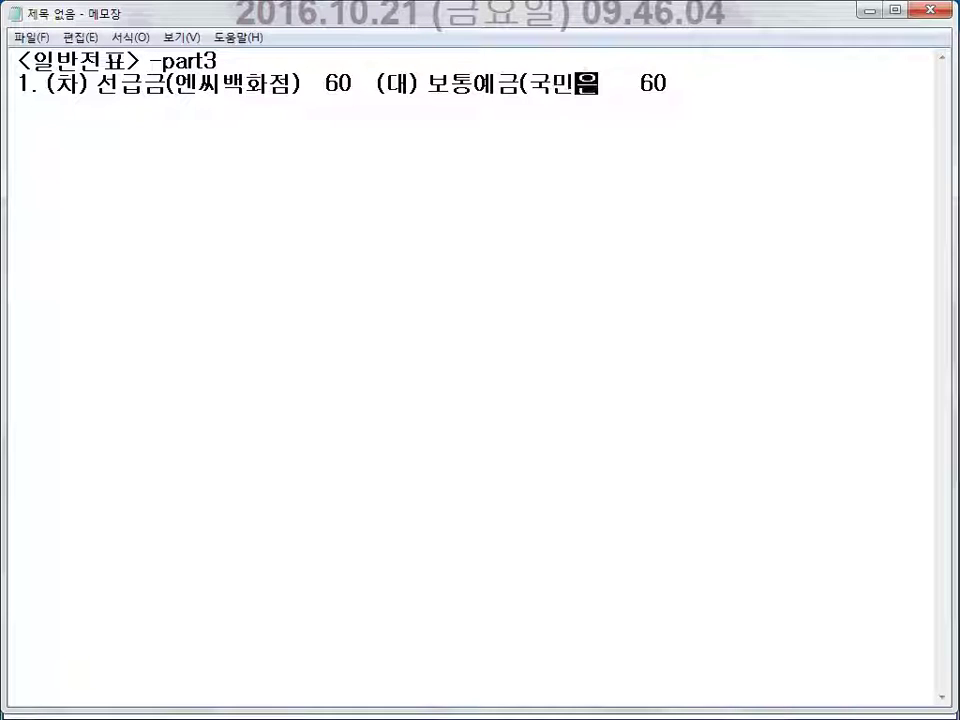
text(행))
key(Return)
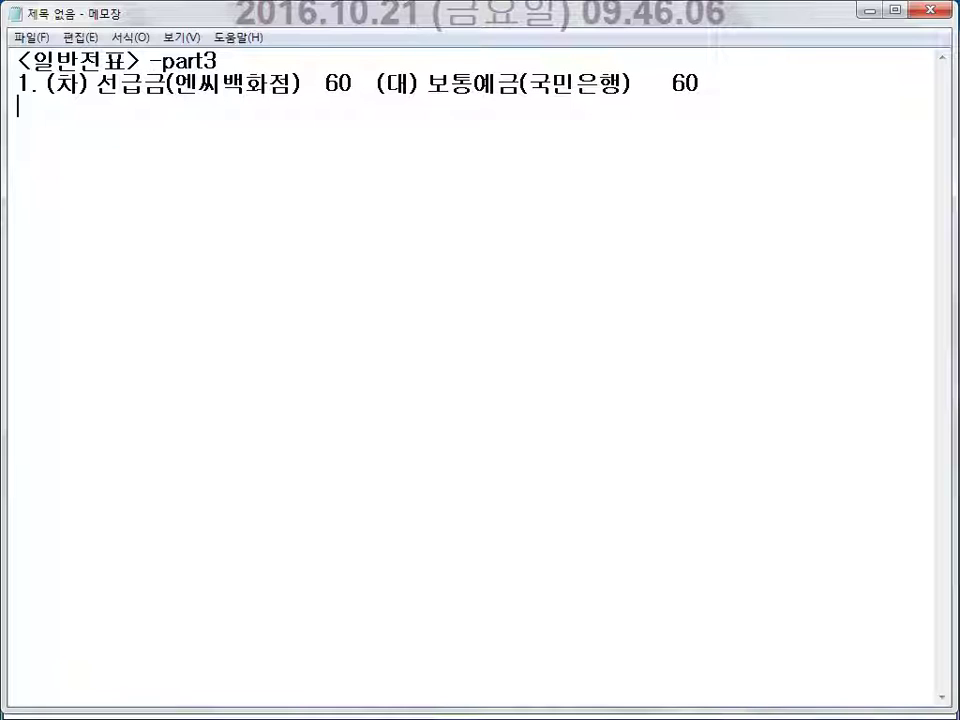
key(Return)
text(2.)
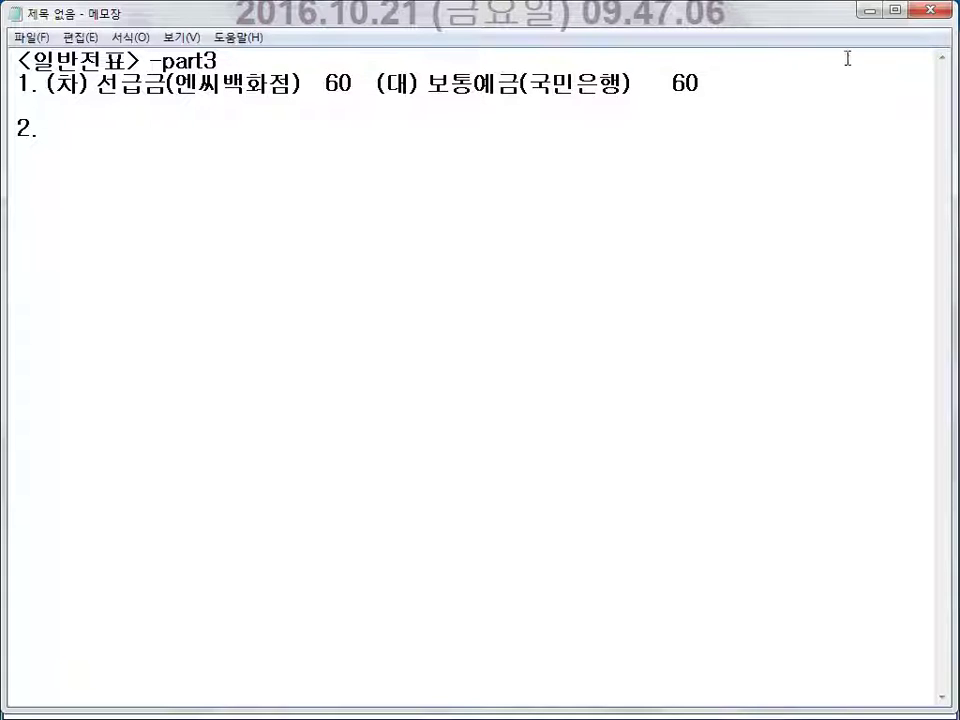
Switch to KcLep and open 일반전표입력 for month 03
key(alt+Tab)
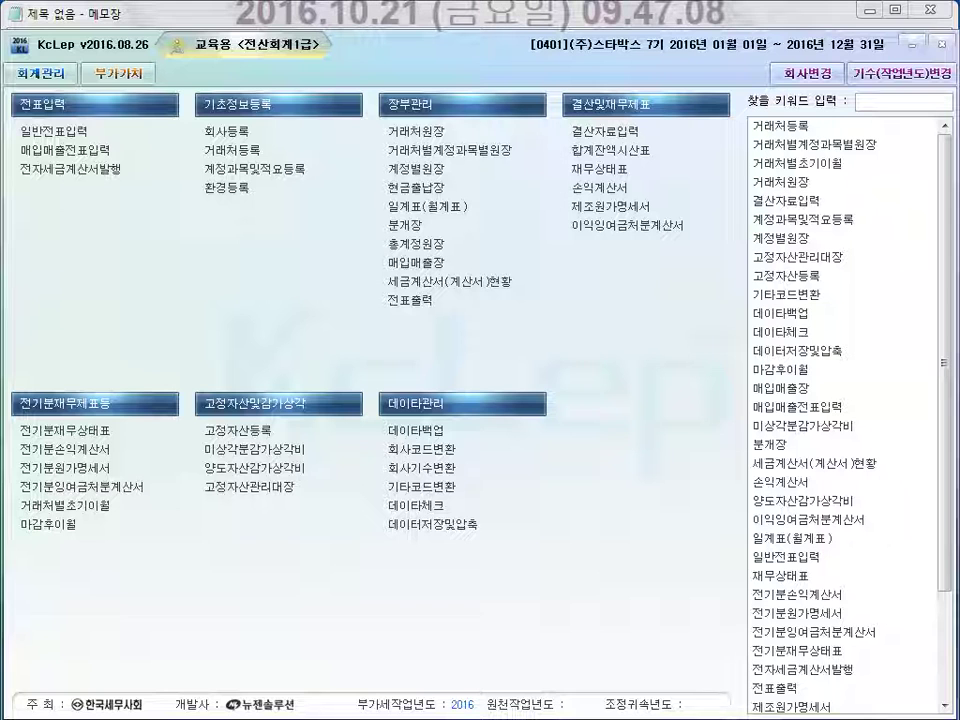
click(79, 141)
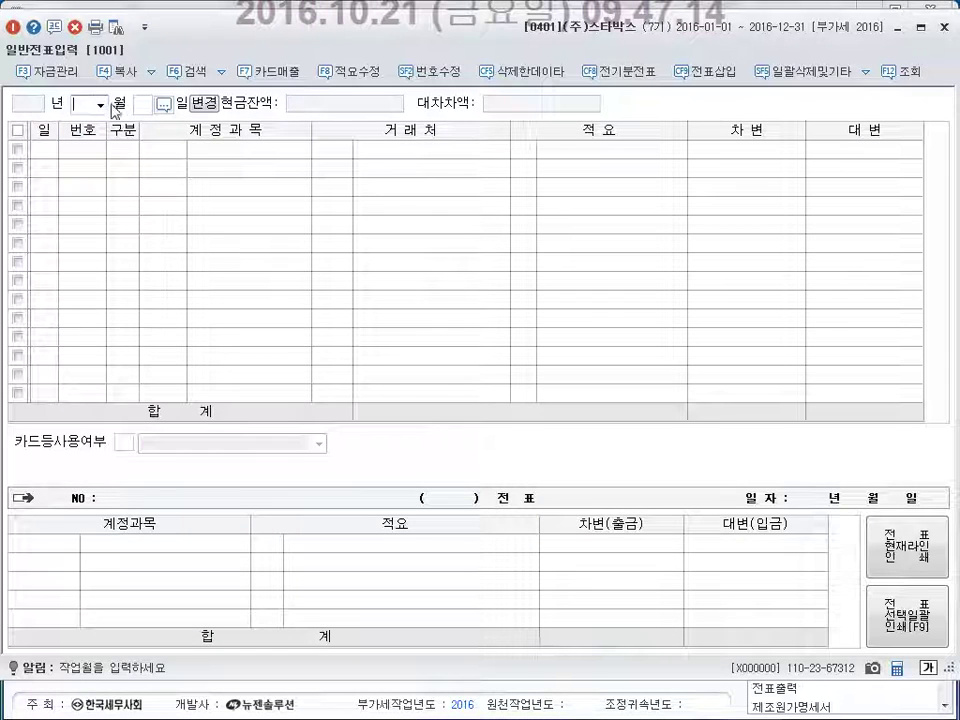
click(100, 104)
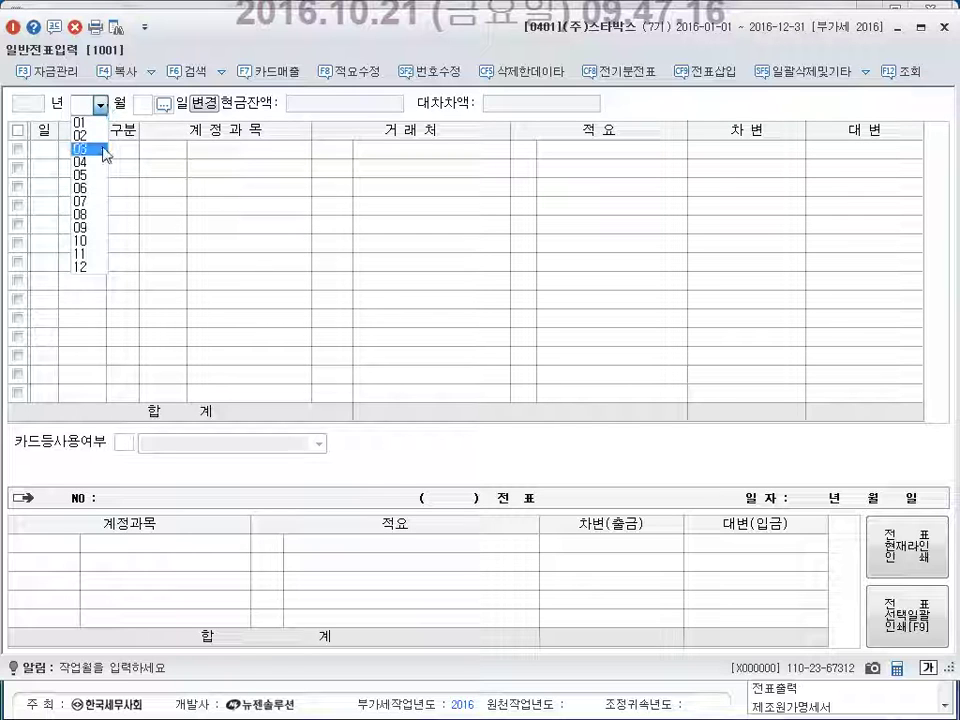
click(104, 150)
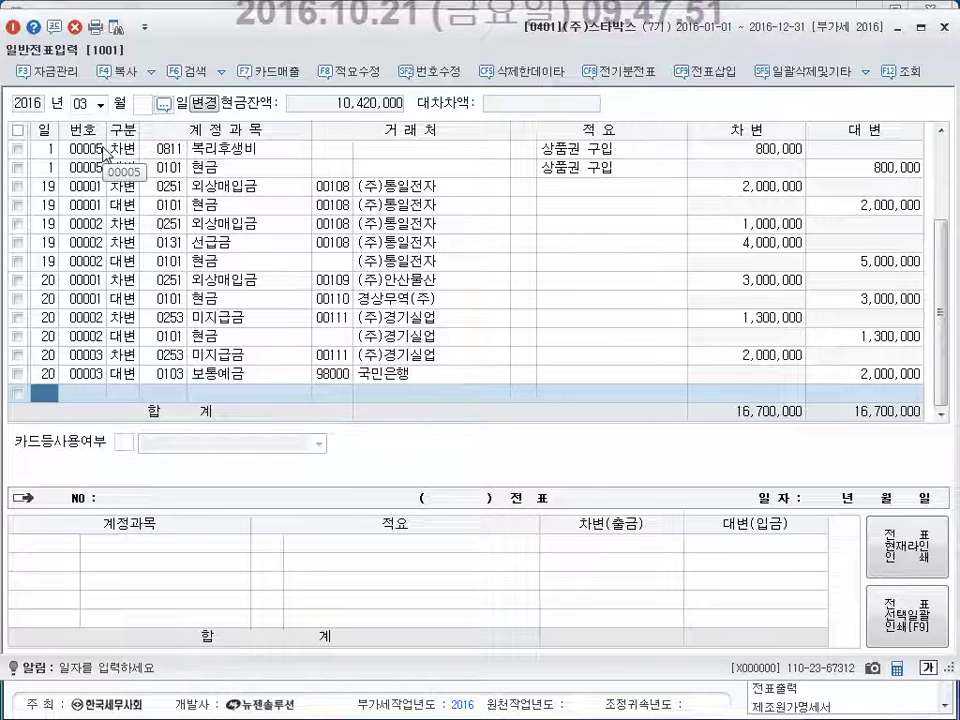
Start a new voucher line on day 1 as a debit (차변) with account 0131 선급금
text(1)
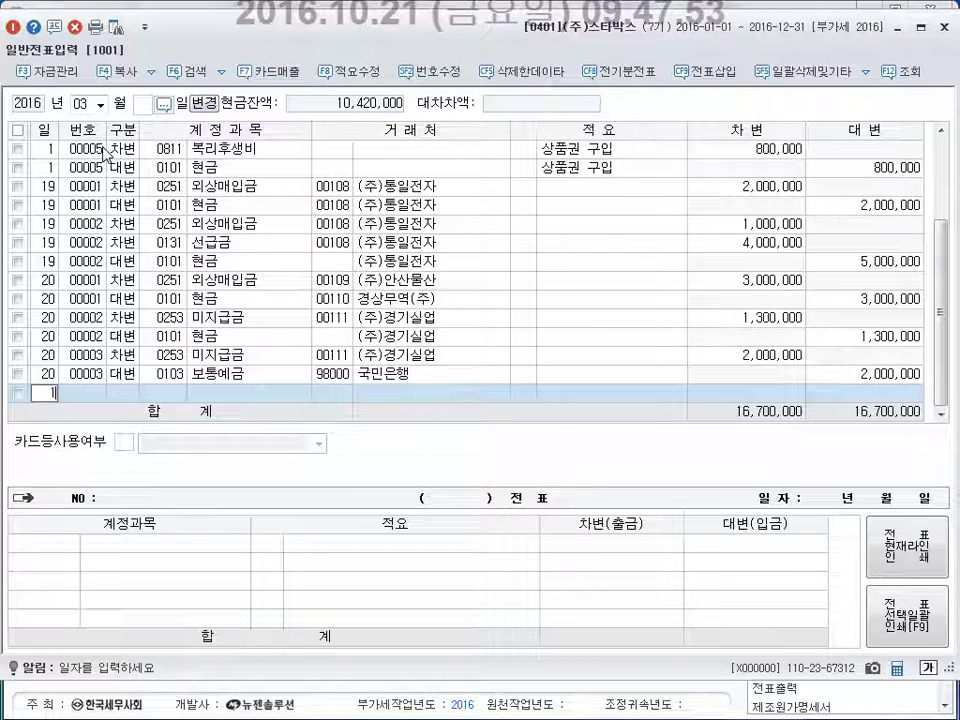
key(Return)
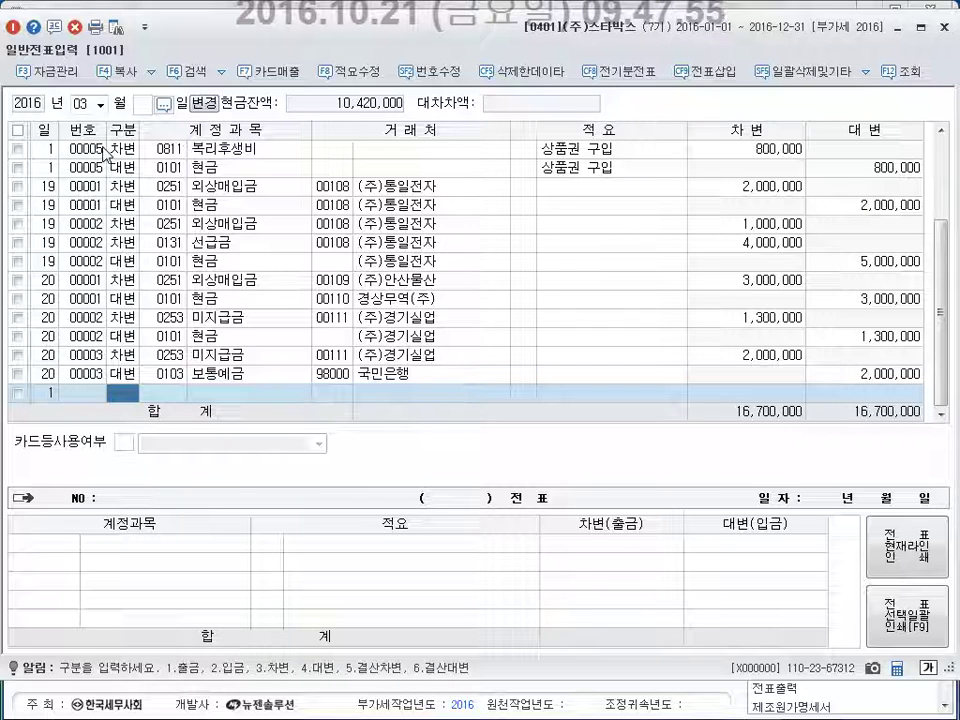
text(3)
key(Return)
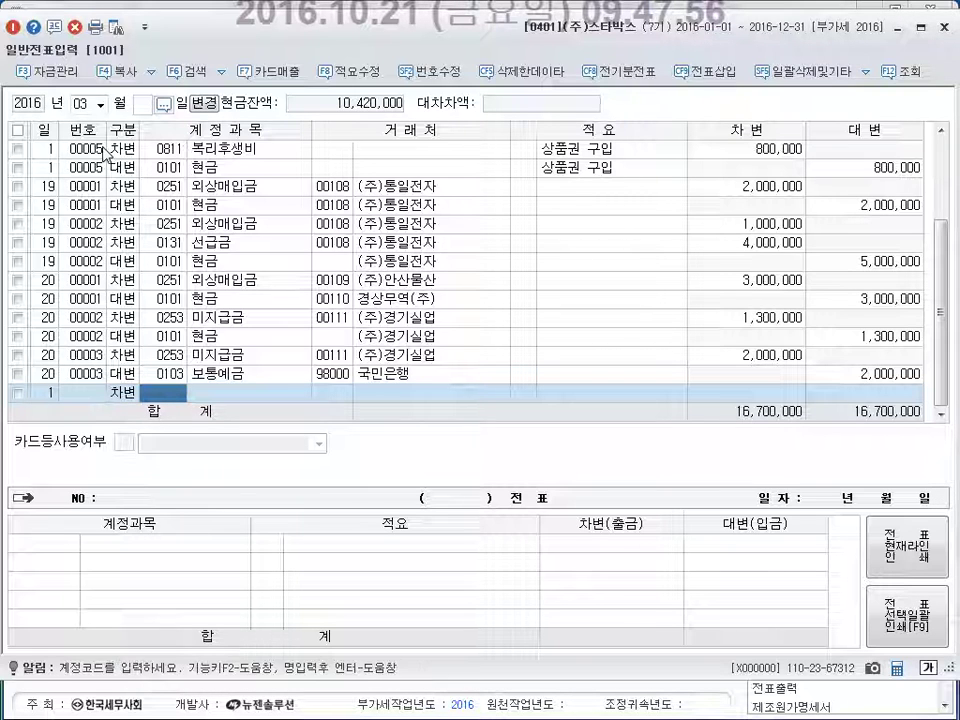
text(선)
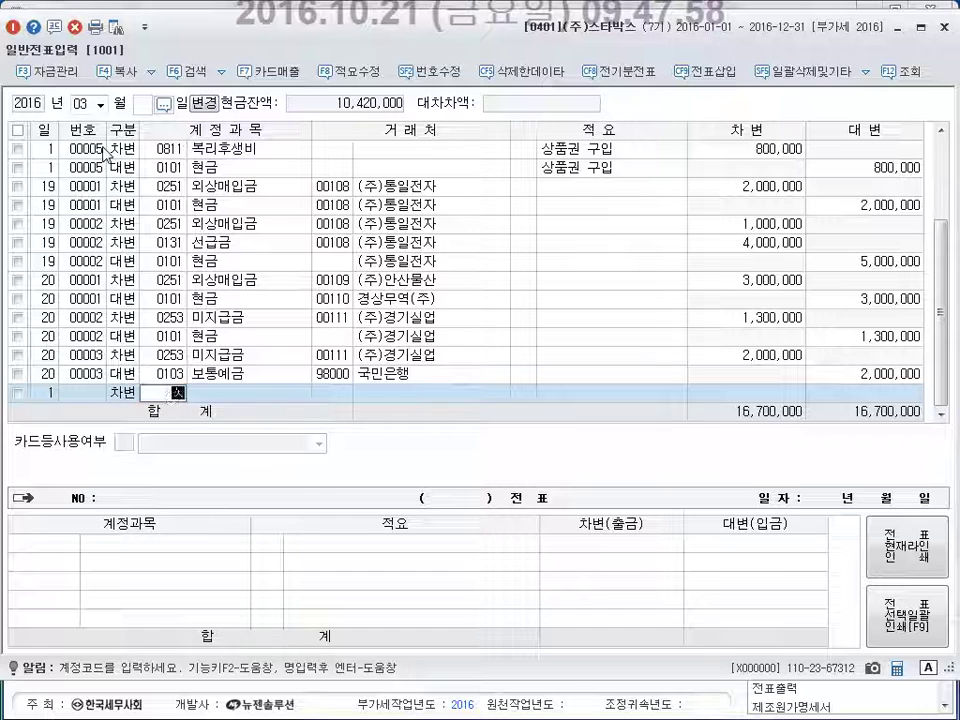
text(급)
key(Return)
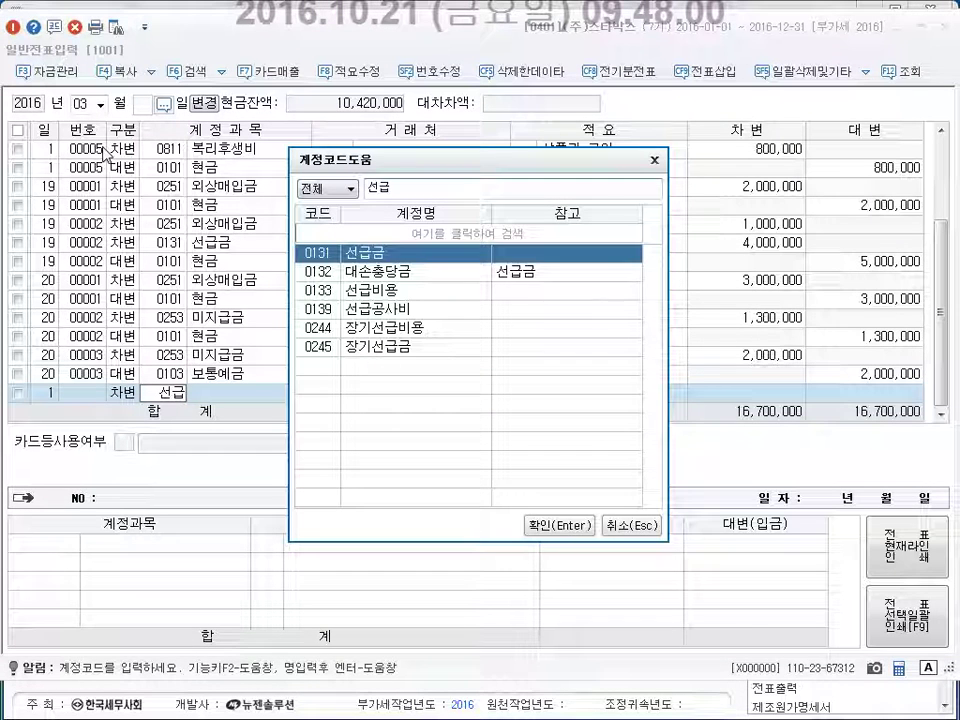
key(Return)
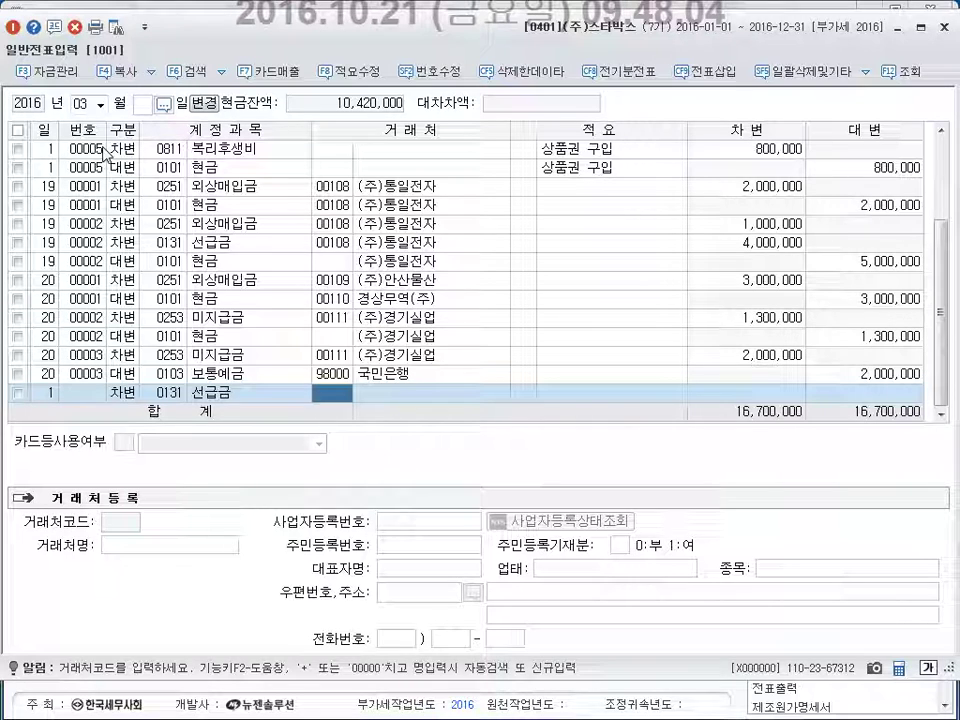
Assign 엔씨백화점 as the 선급금 line's trading partner, leave the description blank and enter a debit of 600,000
key(F2)
text(엔)
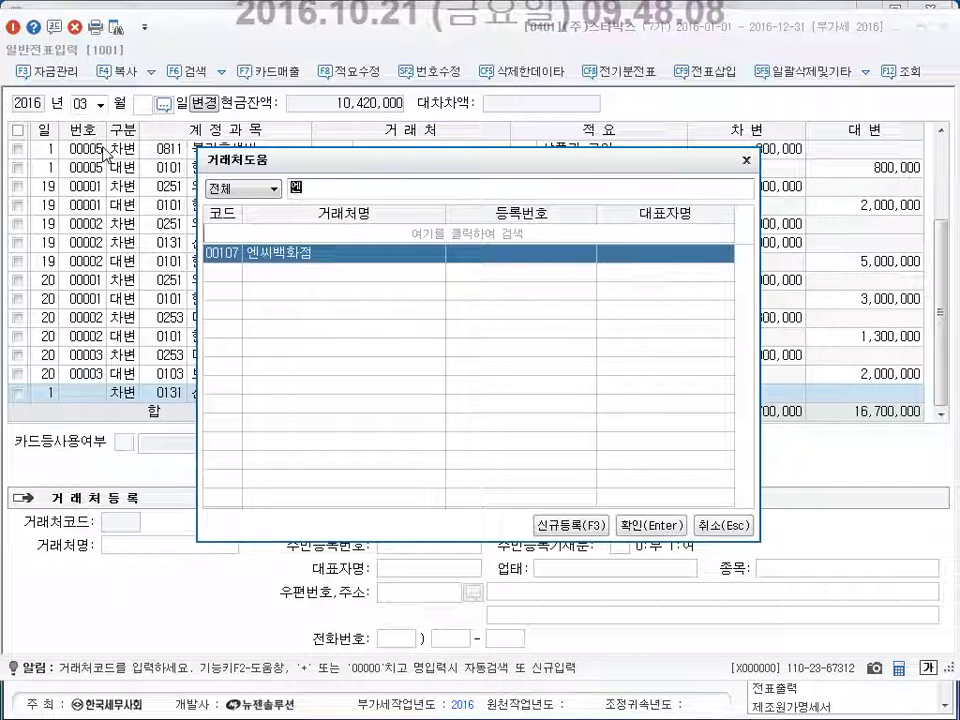
key(Return)
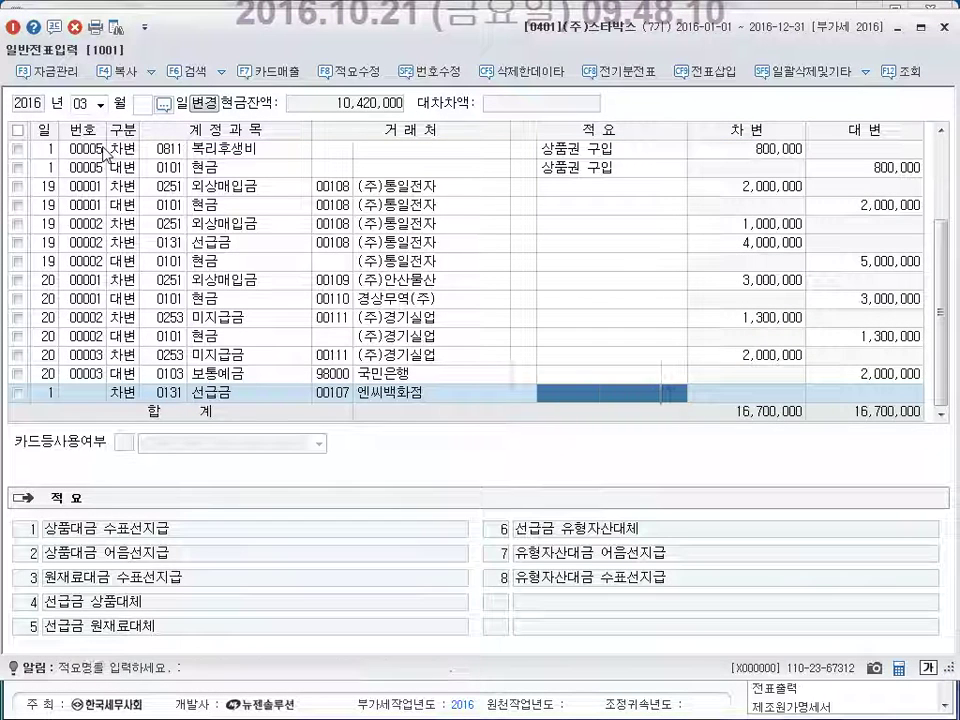
key(Return)
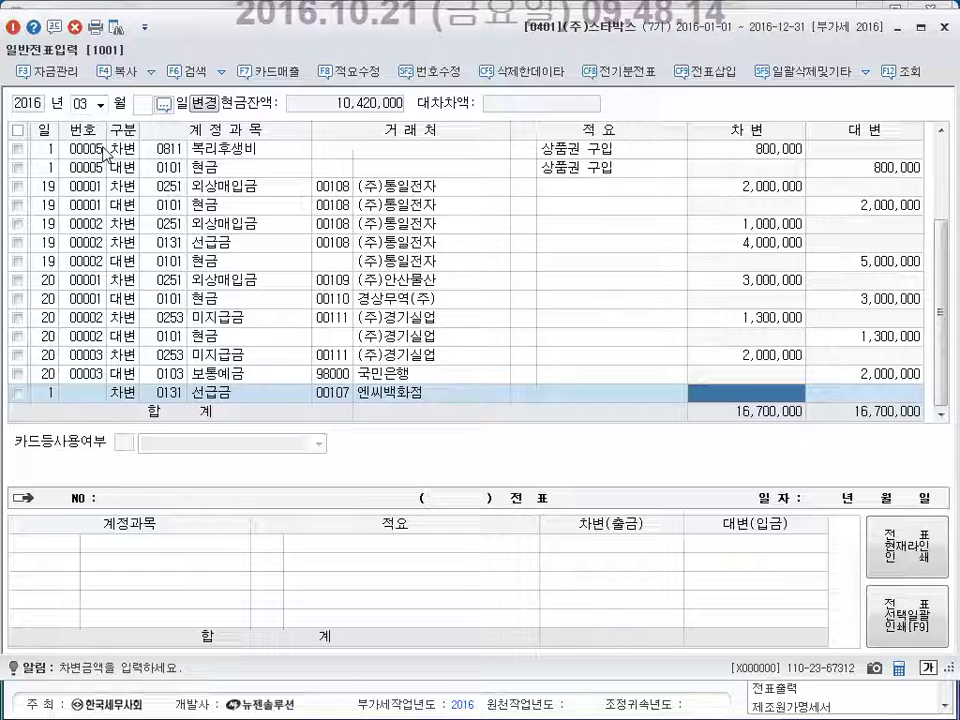
text(600,000)
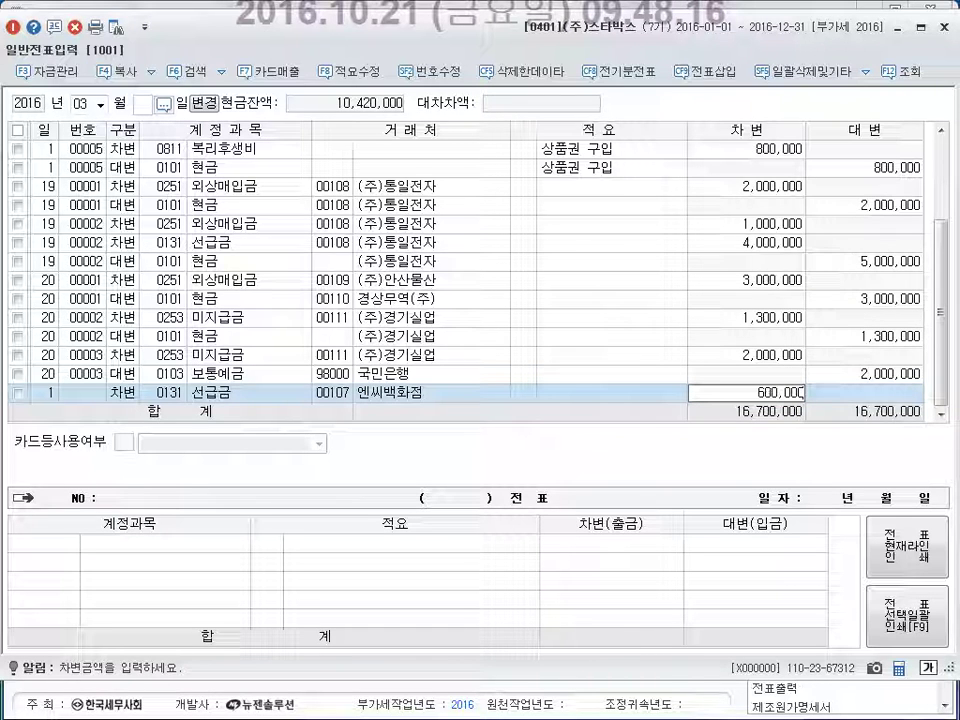
key(Return)
Add the matching credit (대변) line on day 1 with account 0103 보통예금
text(1)
key(Return)
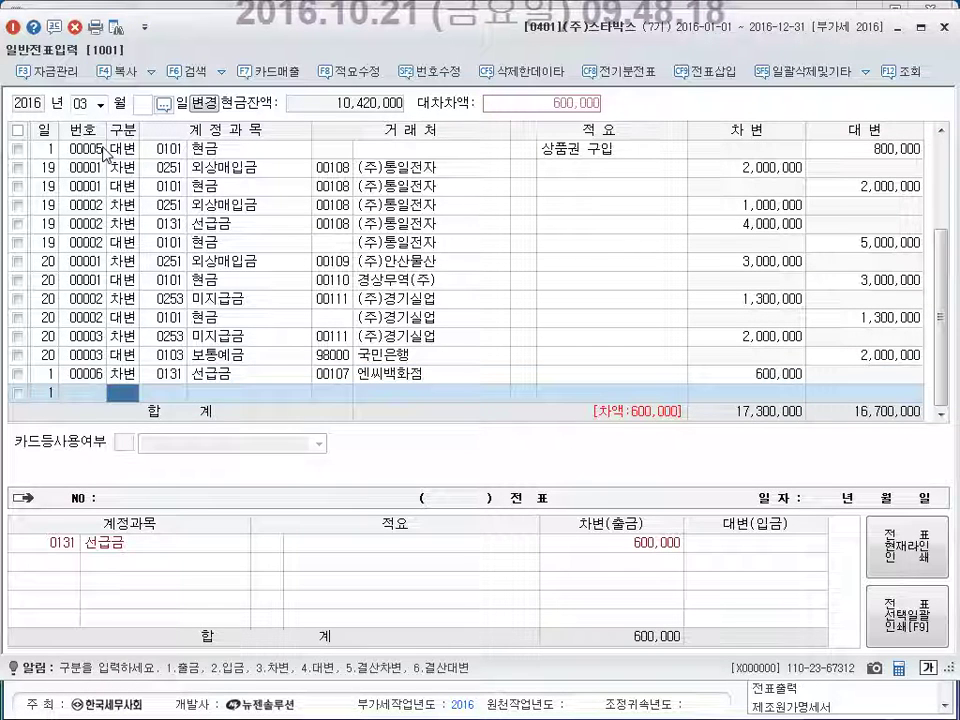
text(4)
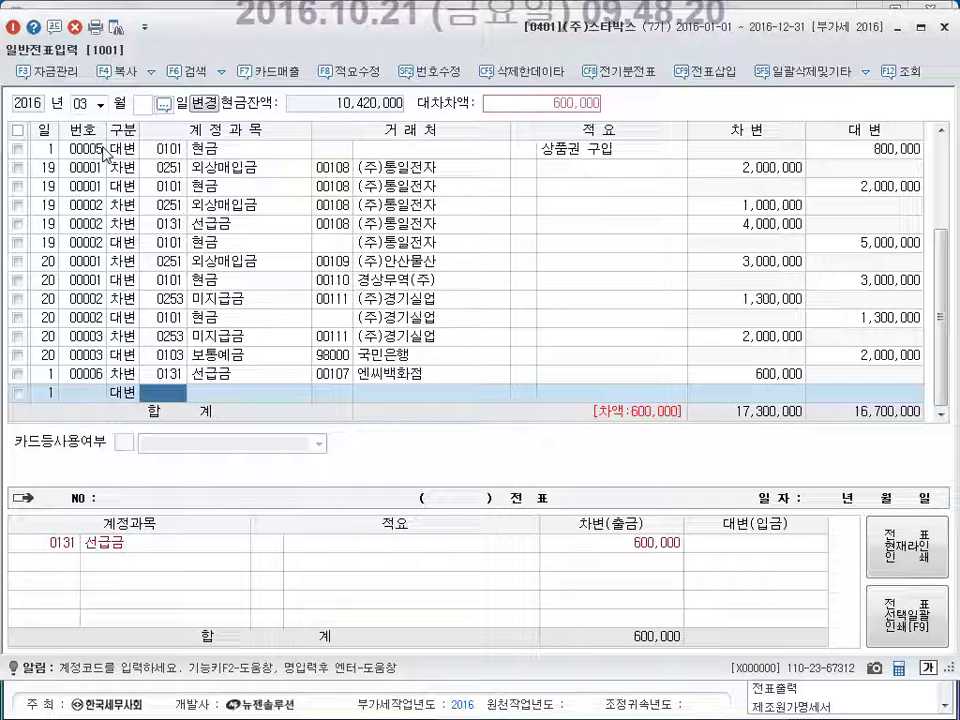
text(보통)
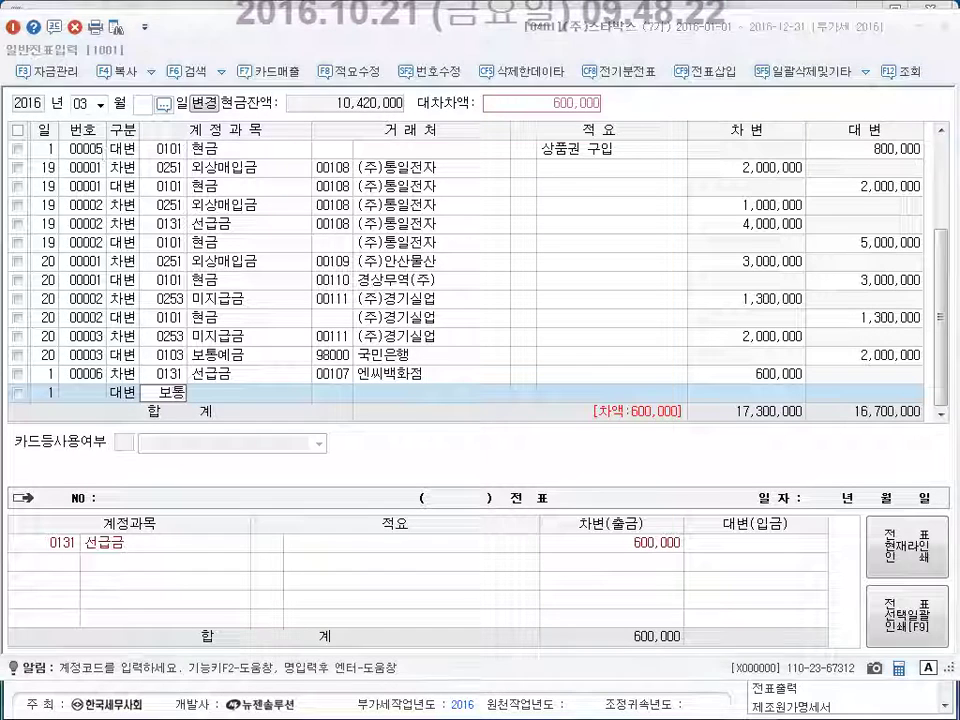
key(Return)
key(Return)
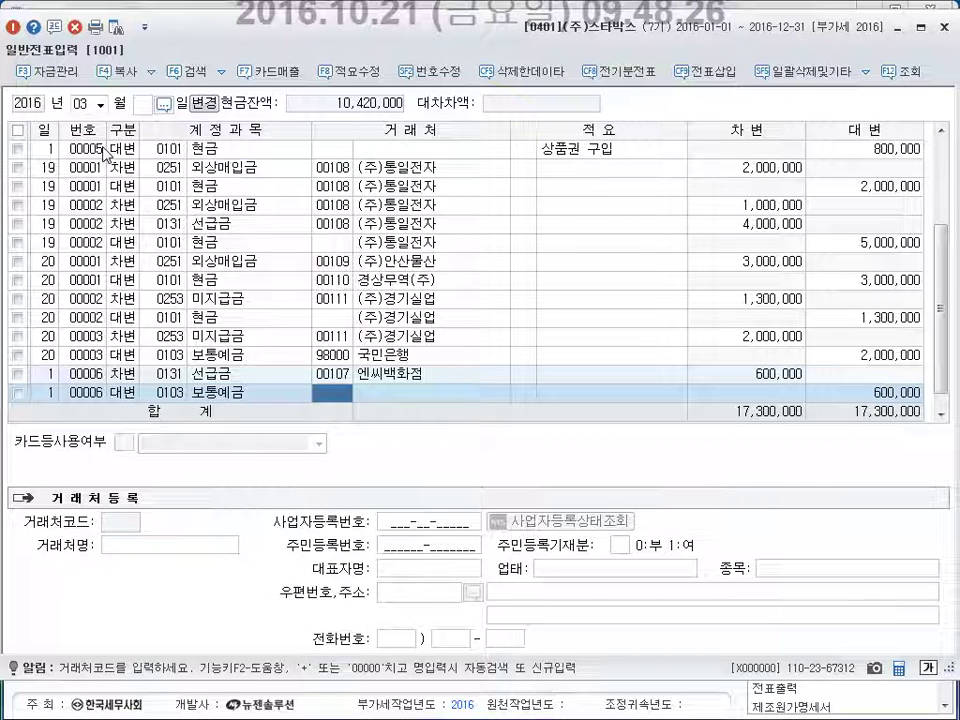
Assign 국민은행 as the 보통예금 line's trading partner and accept the line with a blank description and 600,000 credit
key(F2)
text(ㄱㅜㄱㅁ)
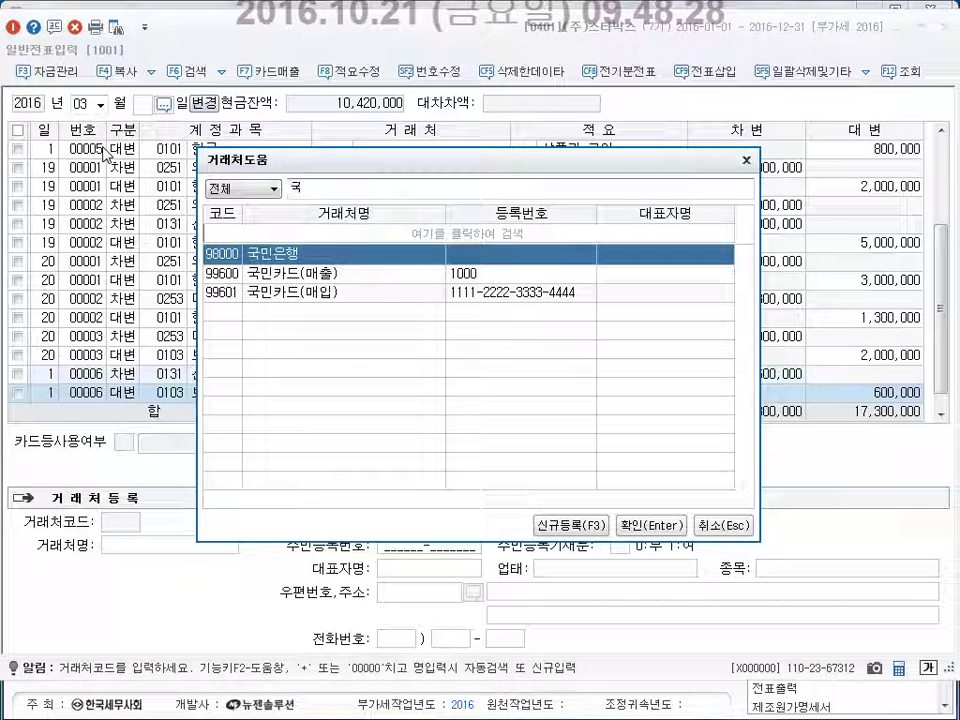
key(Return)
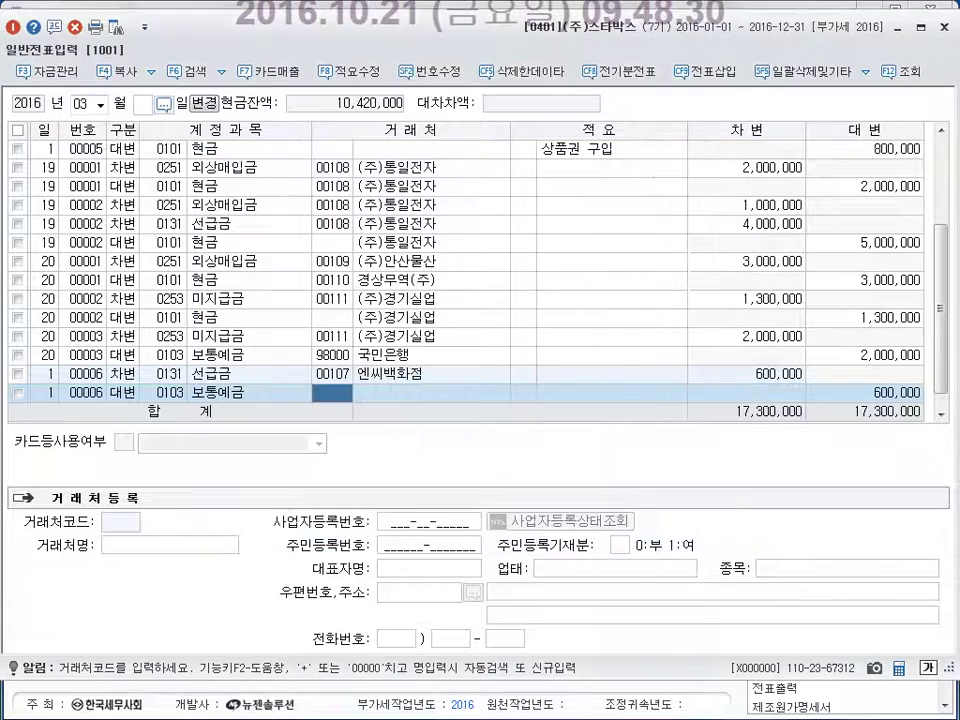
key(Return)
key(Return)
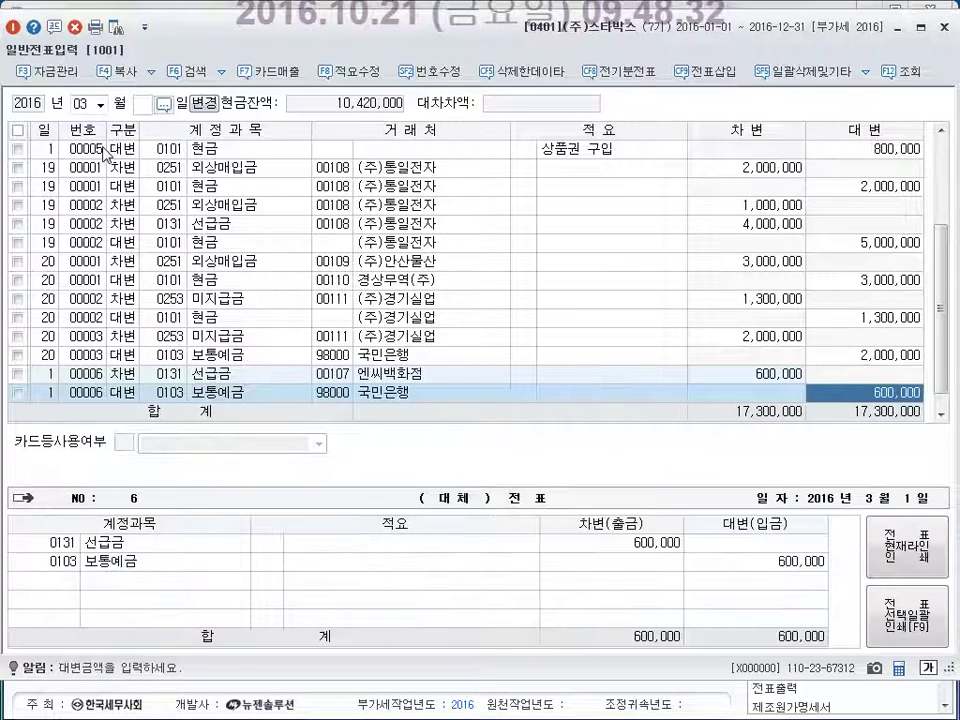
key(Up)
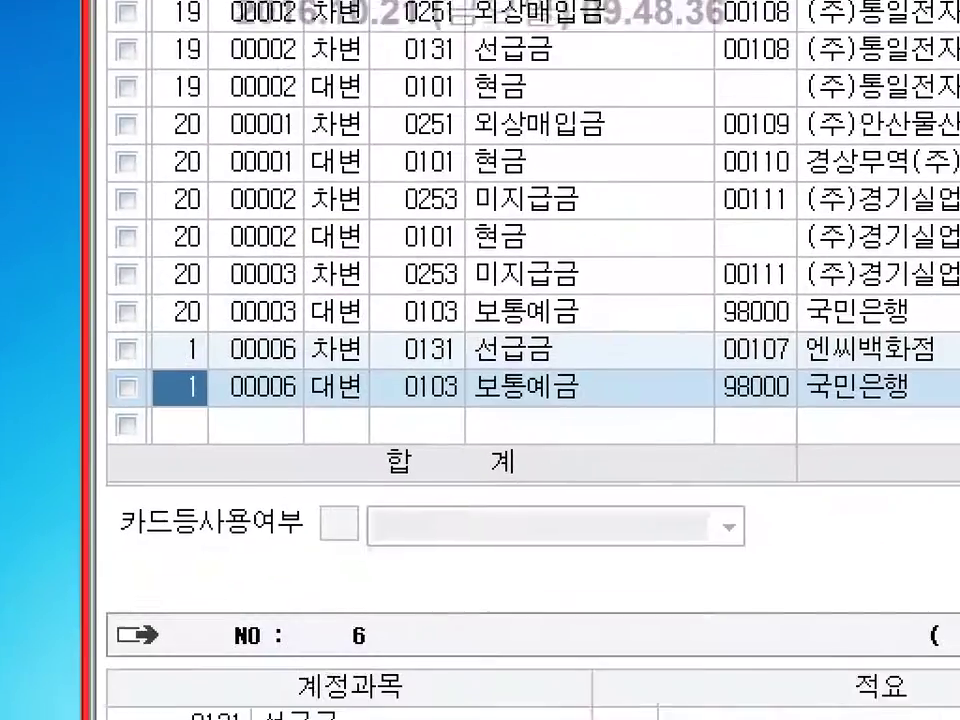
mouse_move(47, 308)
mouse_down()
mouse_move(415, 367)
mouse_move(915, 398)
mouse_up()
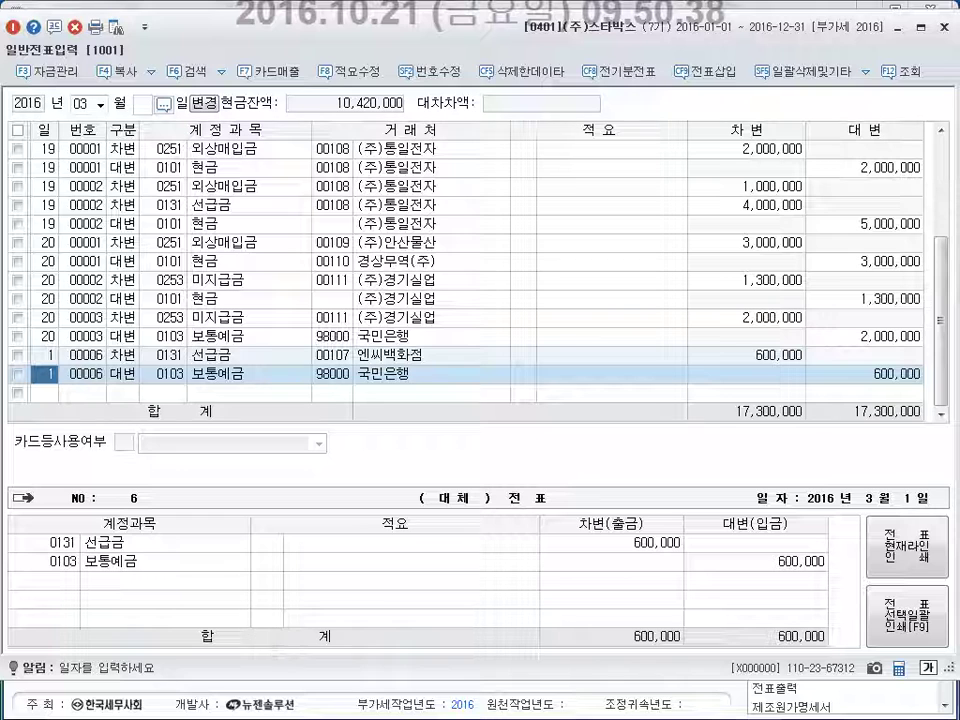
Switch to Notepad and write entry 2's "(차)" and "(대)" markers with the credit side "보통예금(국민은행) 80"
click(8, 714)
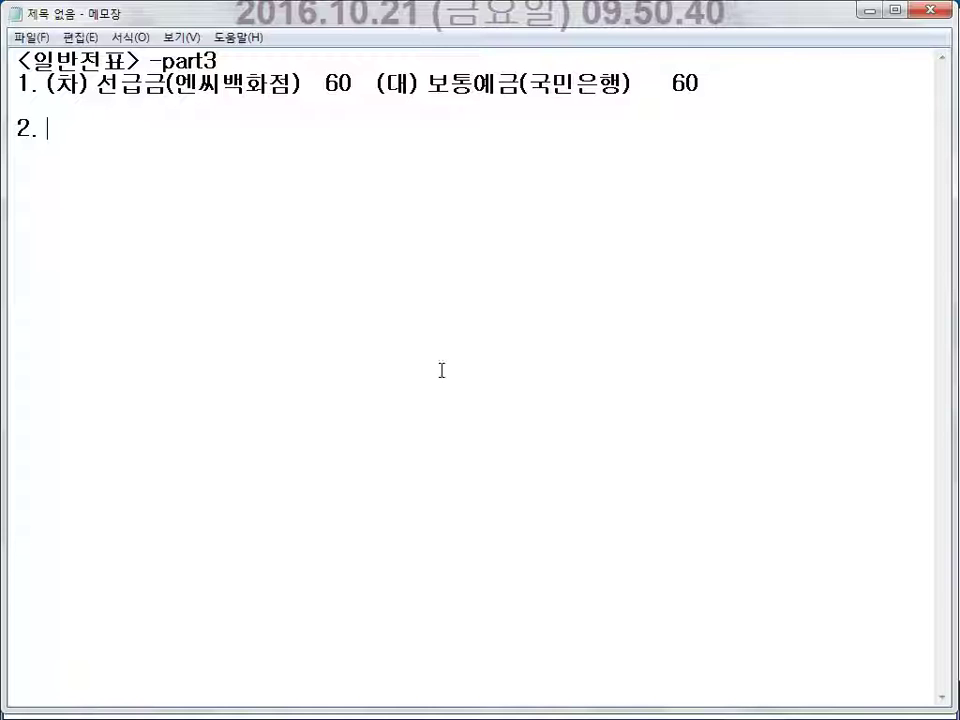
text((자)
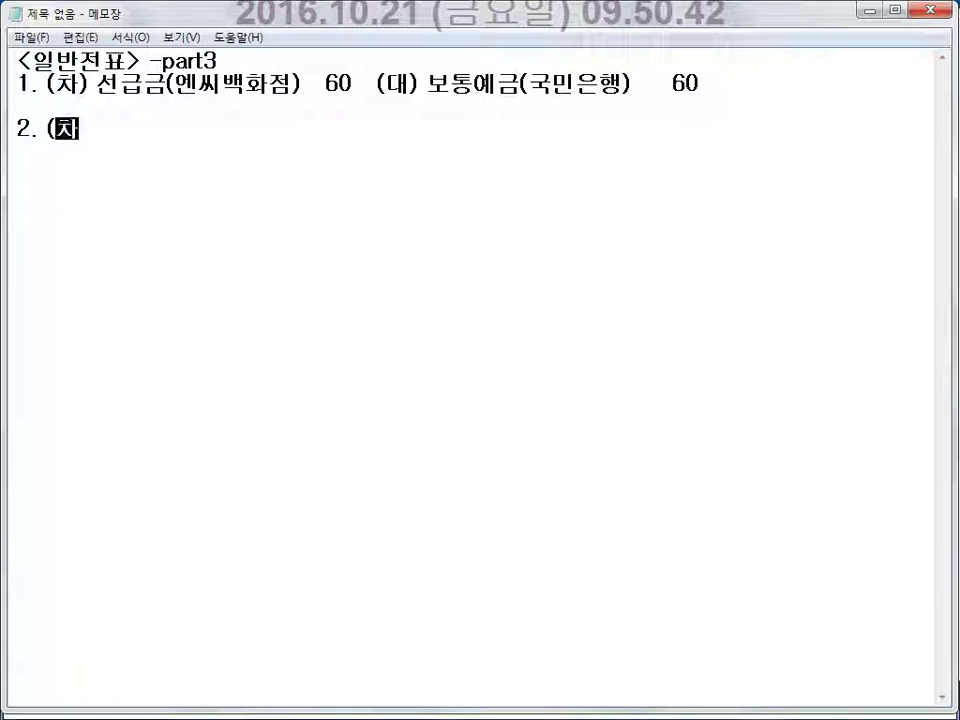
text()(대))
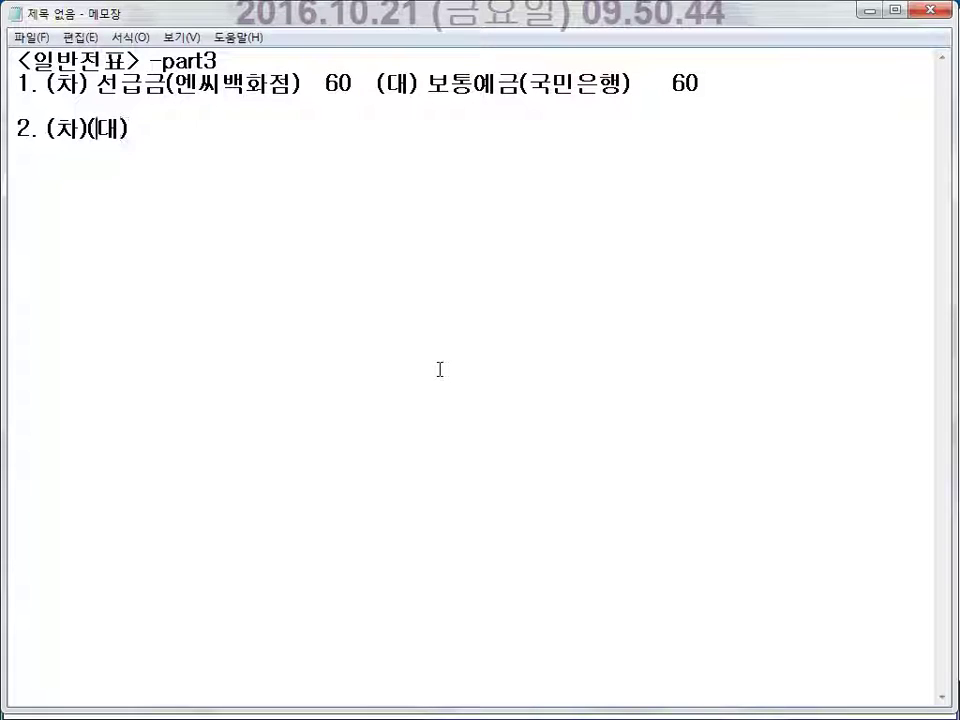
key(End)
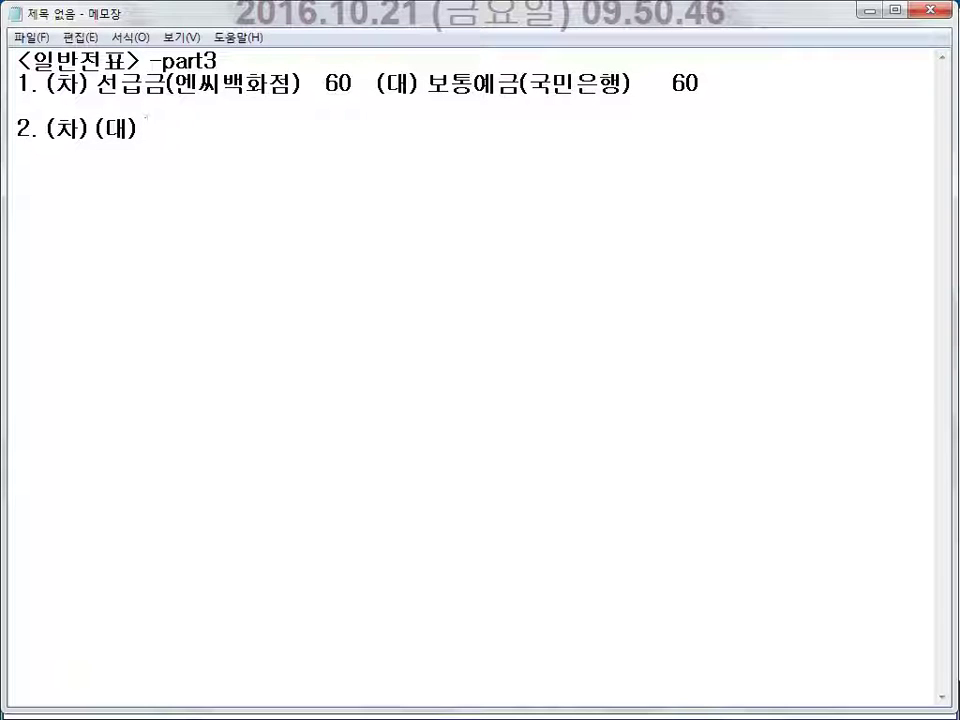
text(보통예금()
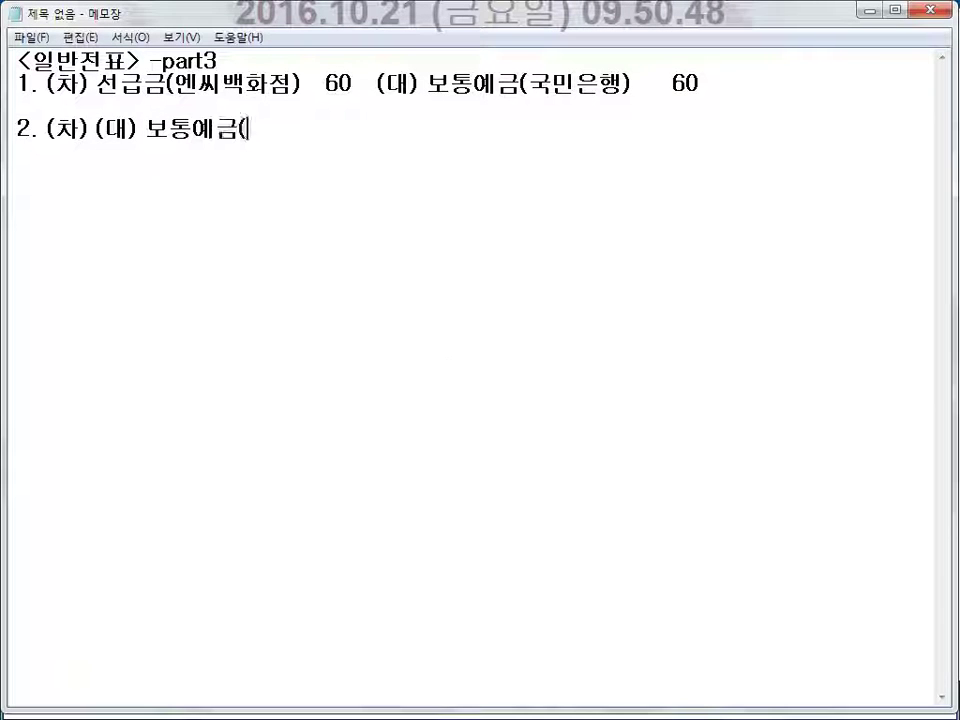
text(국민은해)
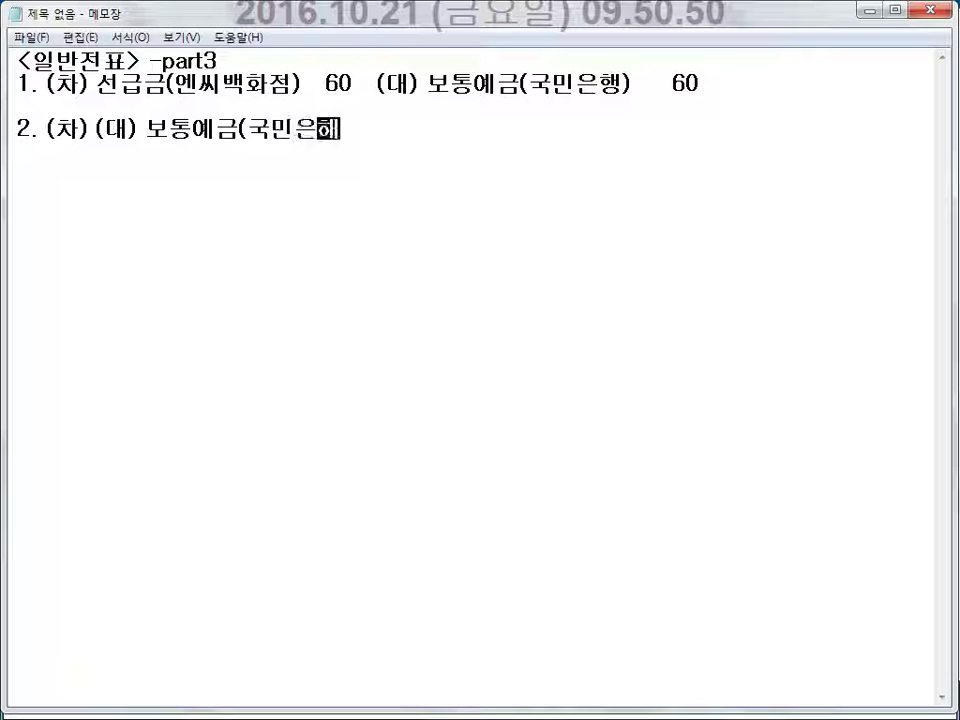
text(ㅇ)    80)
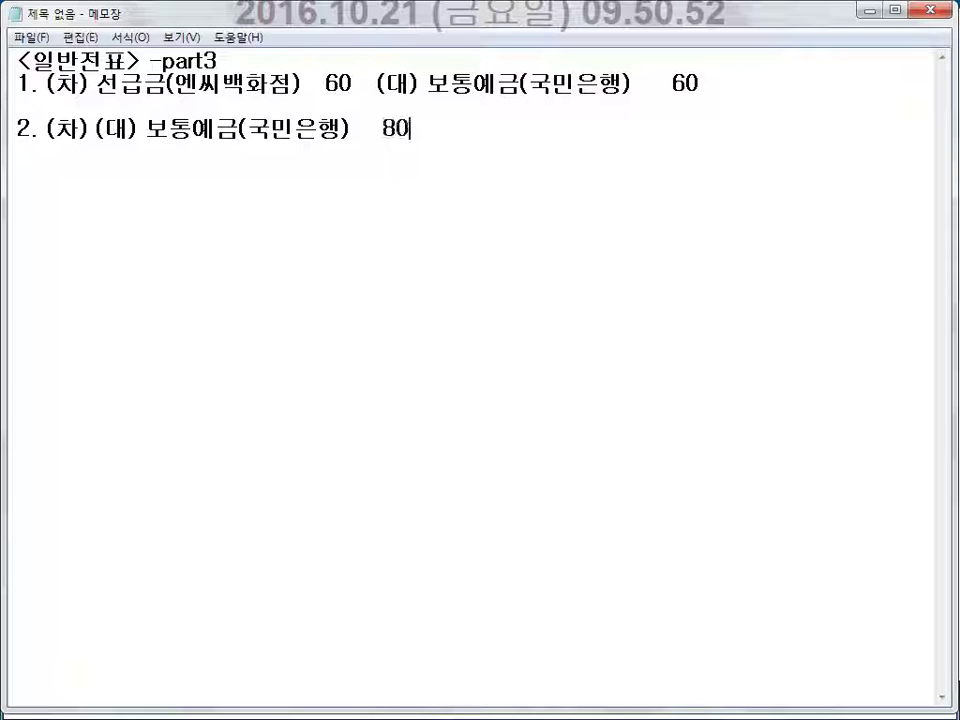
Insert the debit "접대비(판) 80" before entry 2's "(대)" marker, spacing it to line up with entry 1, and add blank lines below
key(Left)
key(Left)
key(Left)
key(Left)
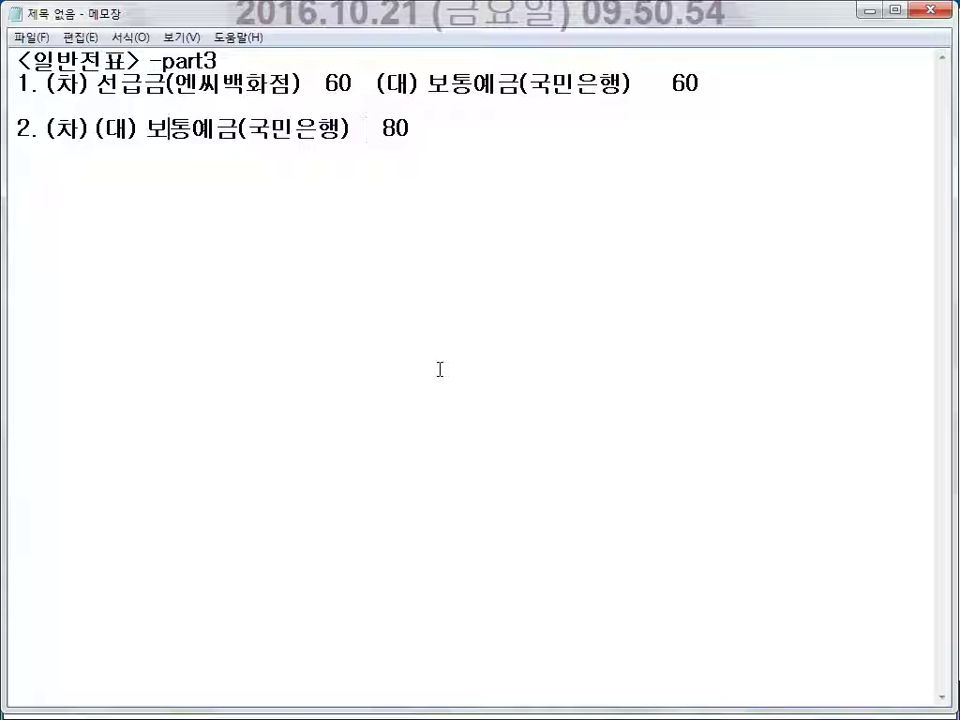
key(Left)
key(Left)
key(Left)
key(Left)
key(Left)
key(Left)
key(Left)
key(Left)
key(Right)
key(Right)
key(Right)
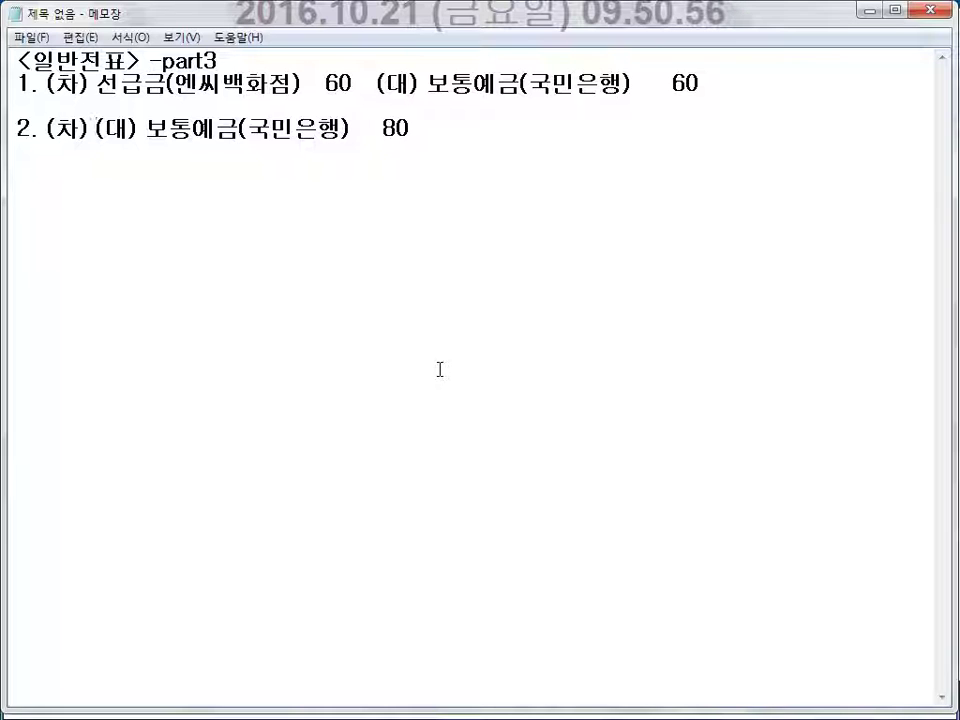
text(접대비(ㅍ)
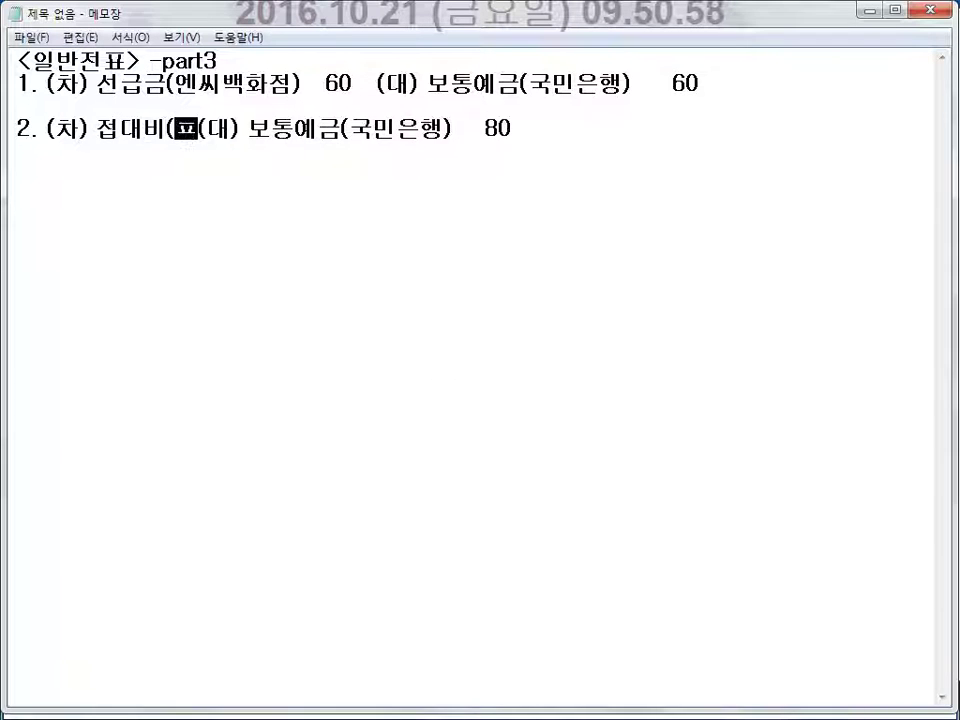
text(ㅏㄴ)  )
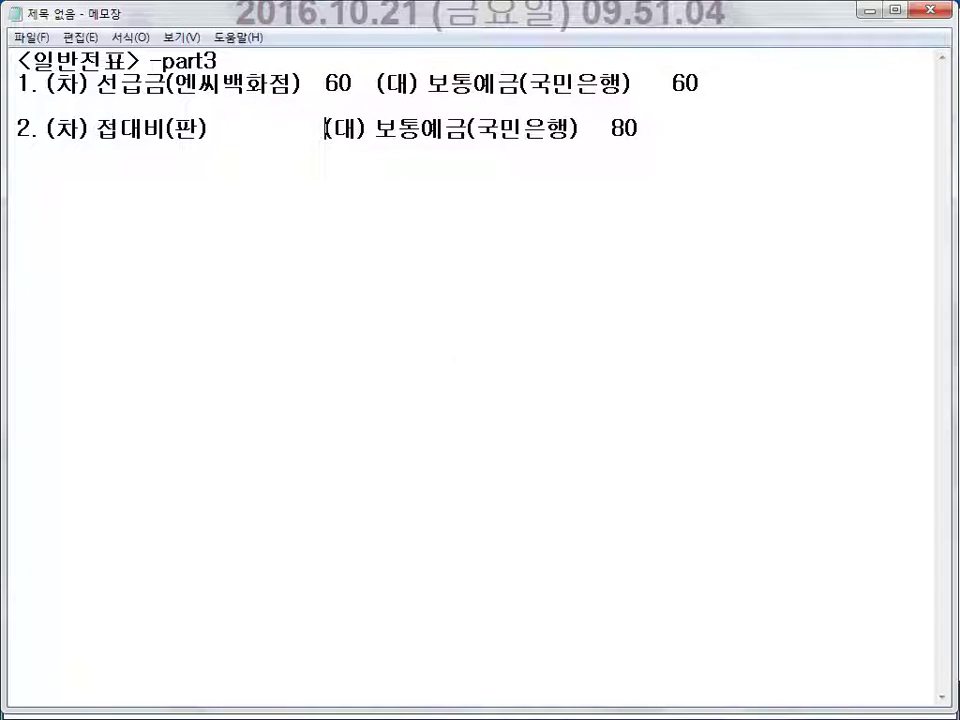
text(         80)
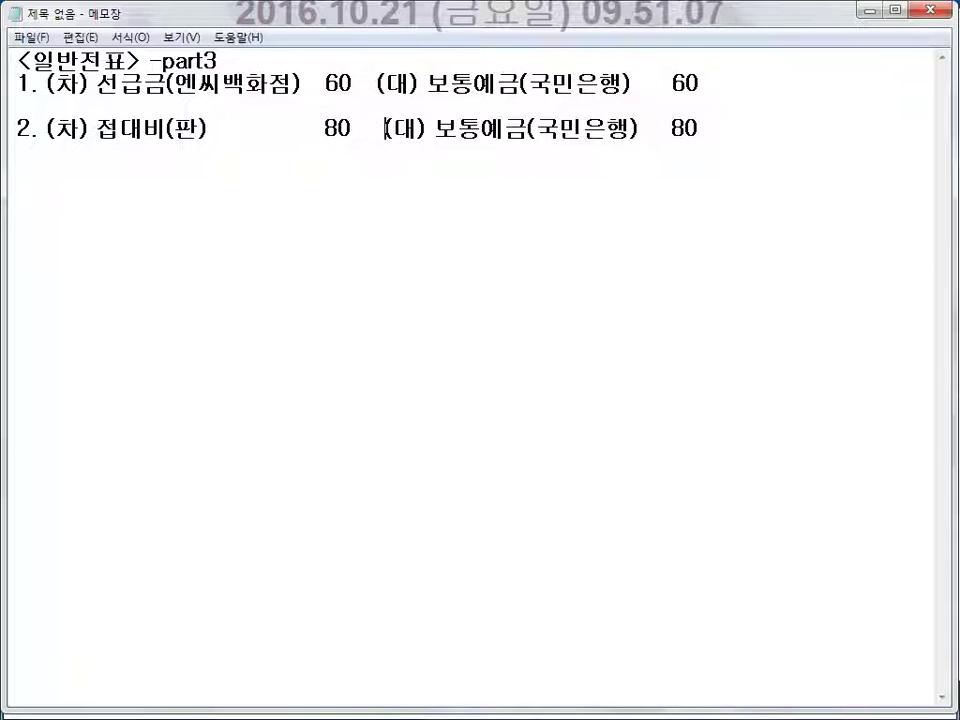
click(440, 369)
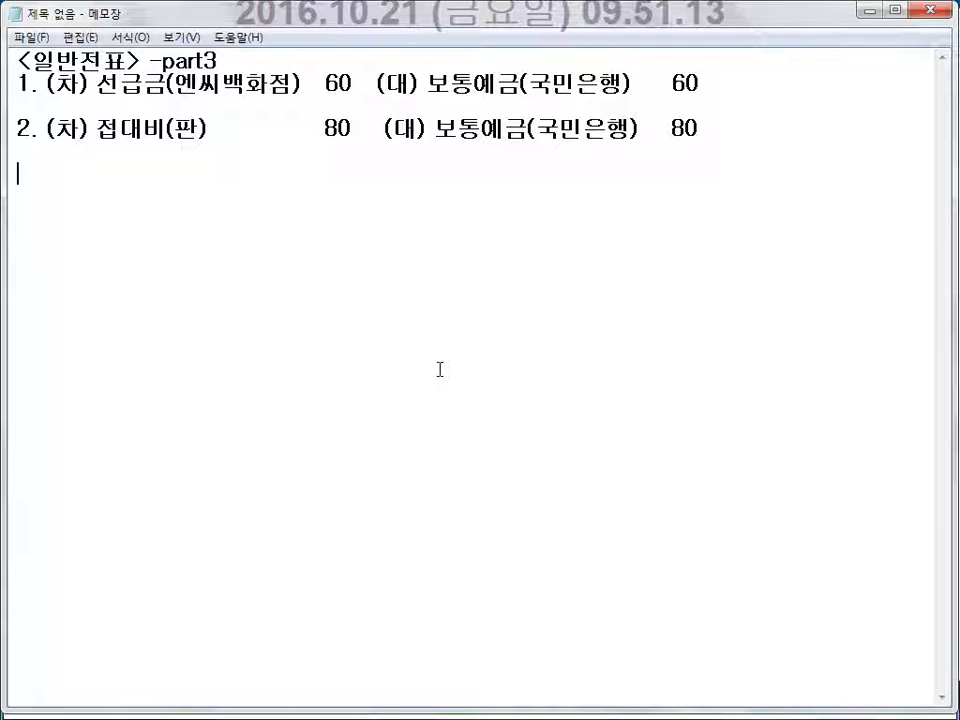
Split entry 2 after its number, putting the existing journal line below, and label the first line "(1) 상품권 매입 :"
key(Up)
key(Up)
key(Up)
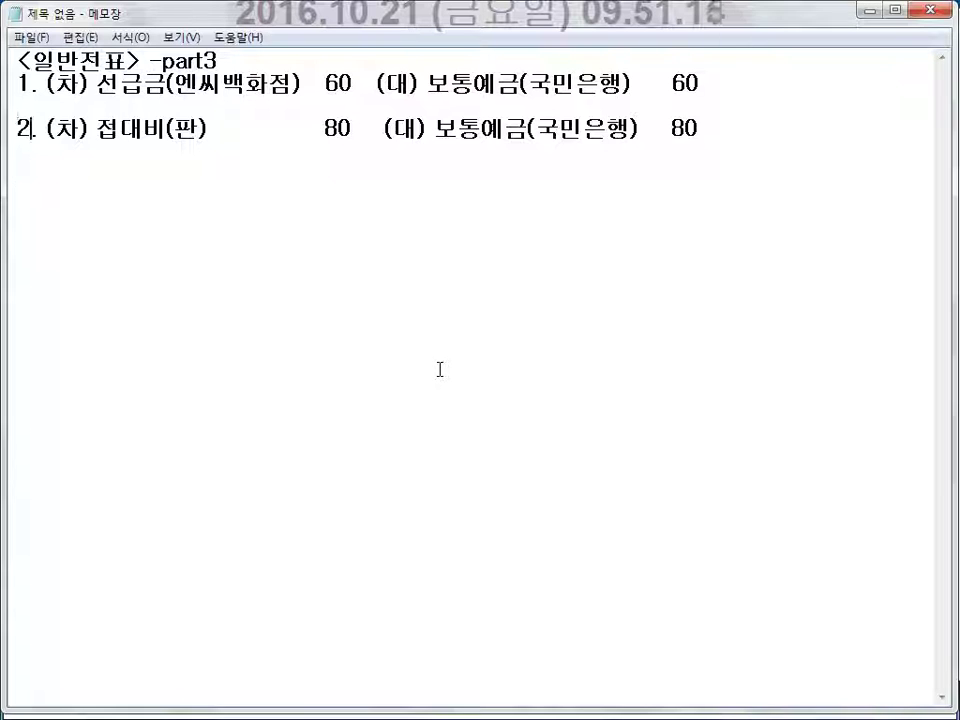
key(Right)
key(Right)
key(Return)
text((1))
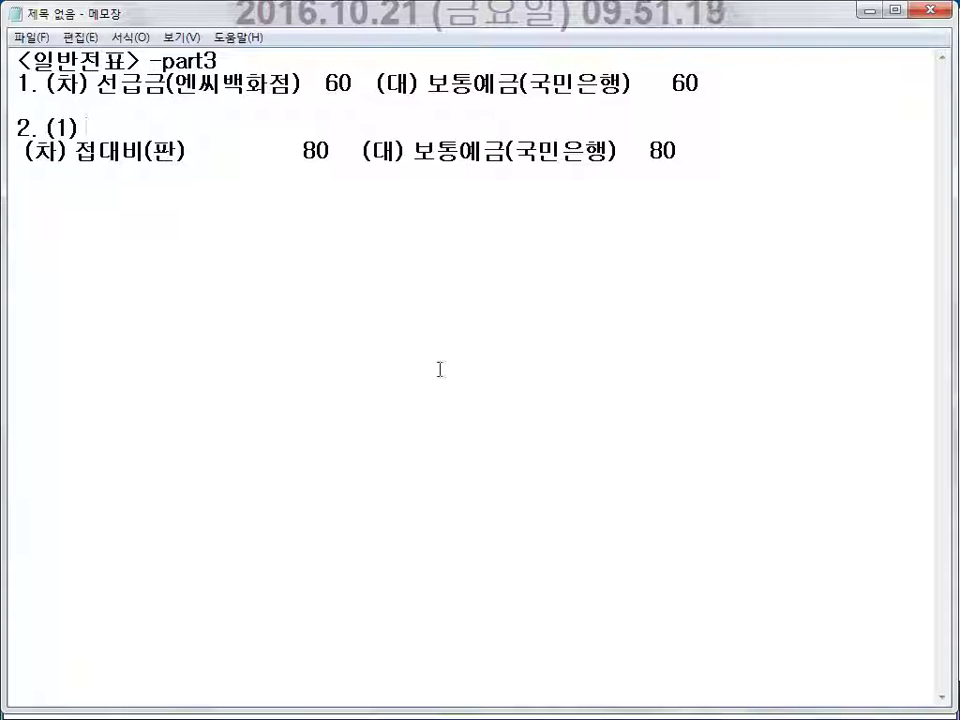
text( 상품권)
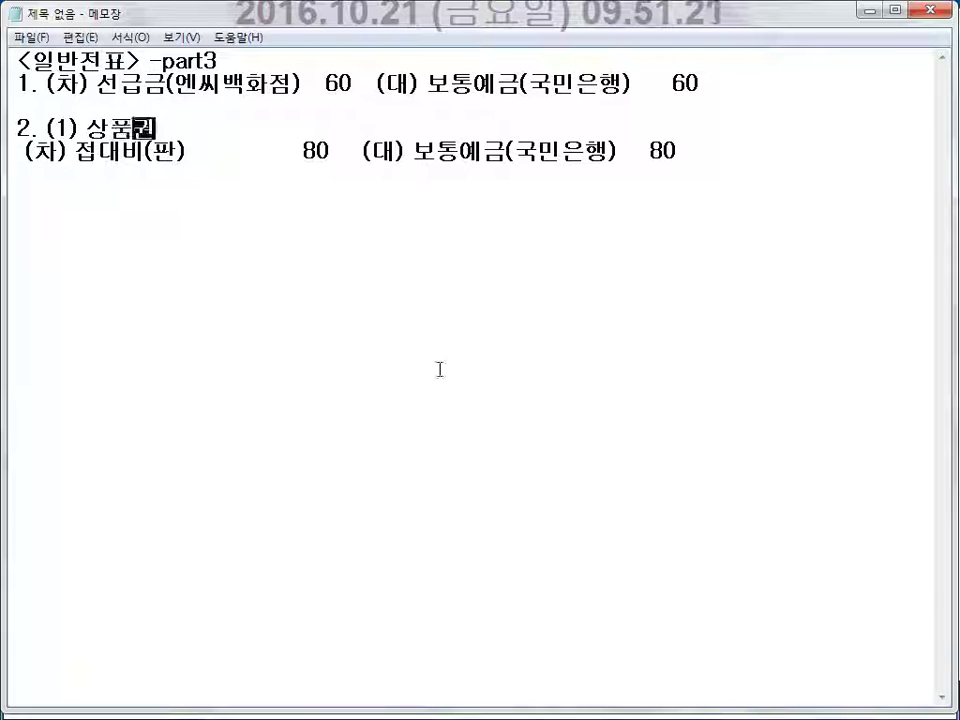
text( 매입 :)
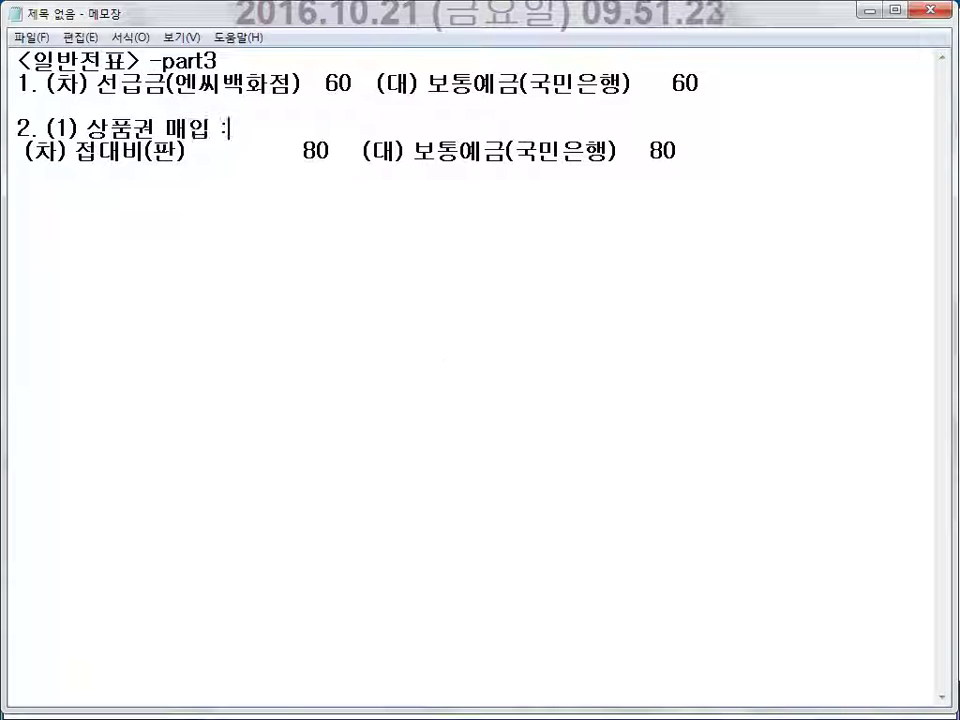
Write the purchase entry "(차) 선급금(엔씨백화점) 80 (대) 보통예금(국민은행) 80" after the "(1) 상품권 매입 :" label
text( (차))
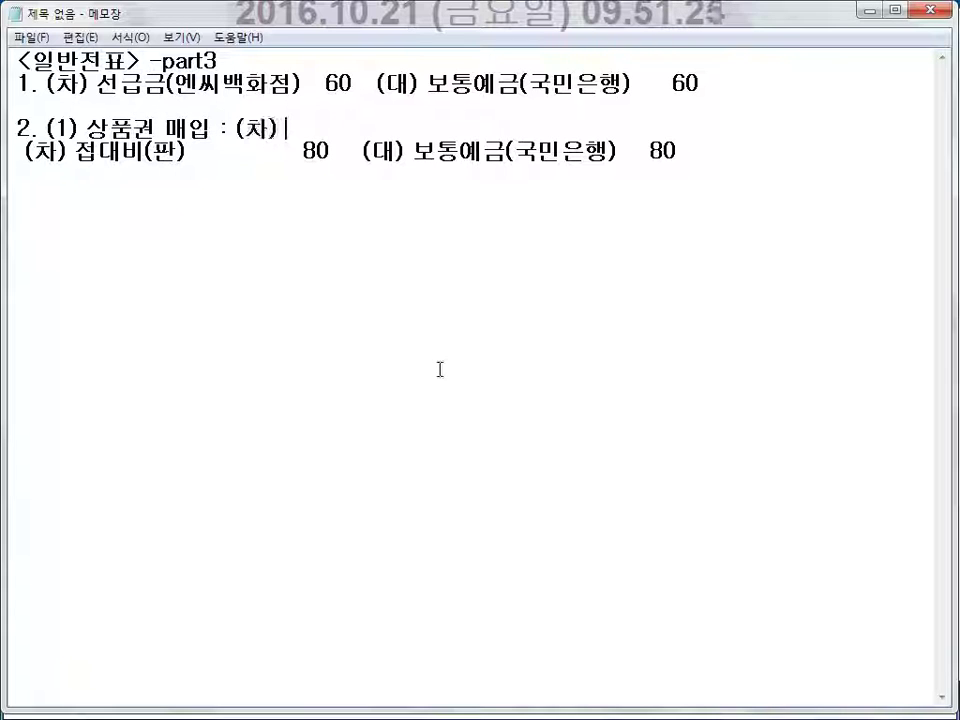
text( 선급)
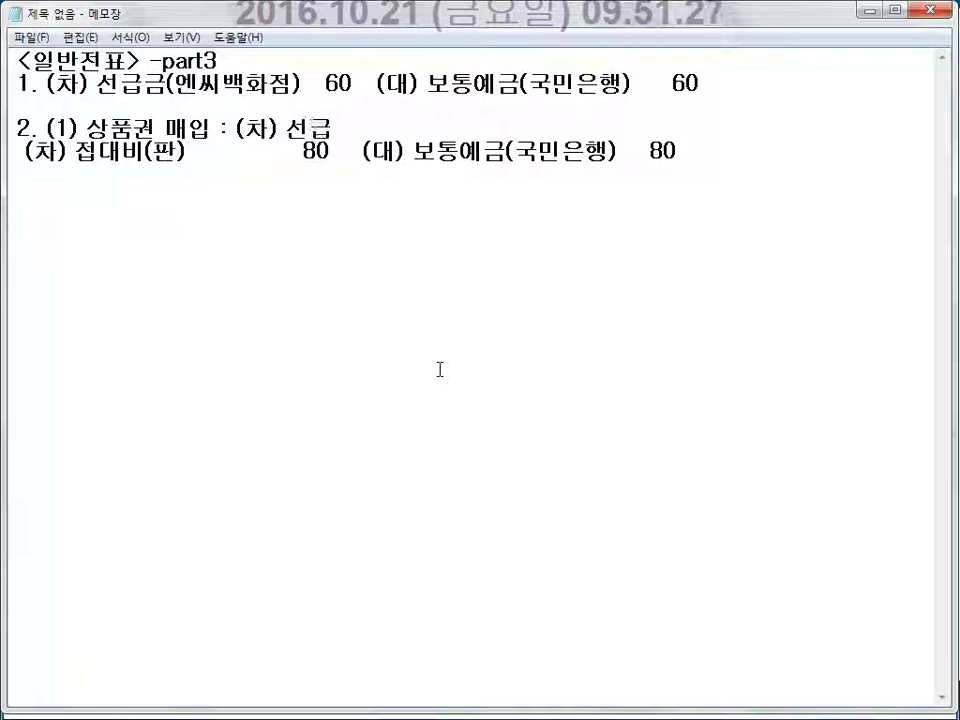
text(금(엔)
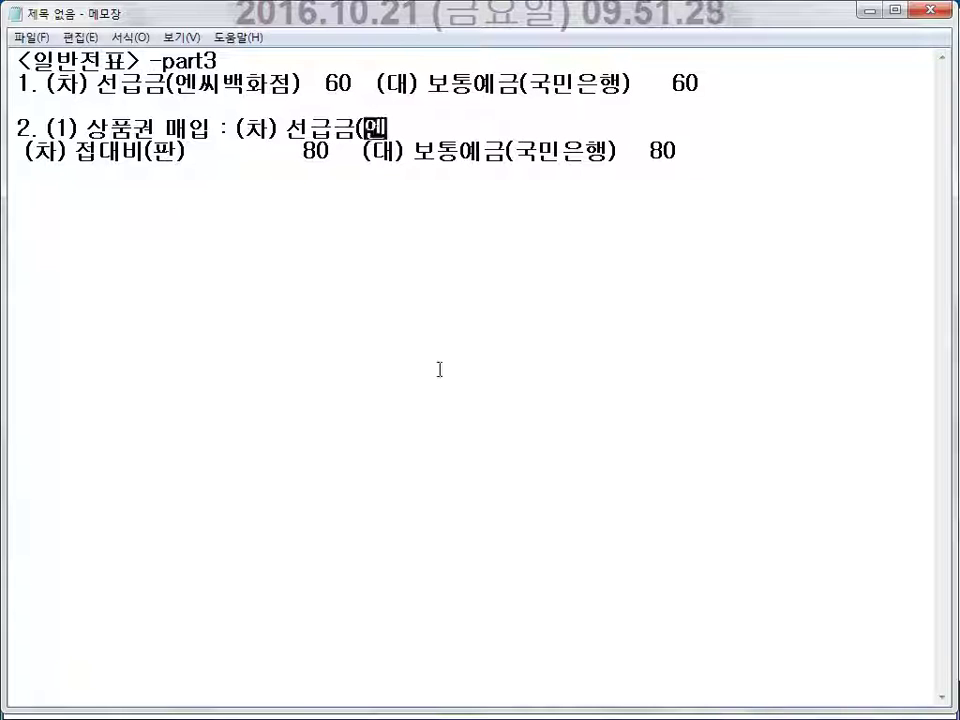
text(씨백화점))
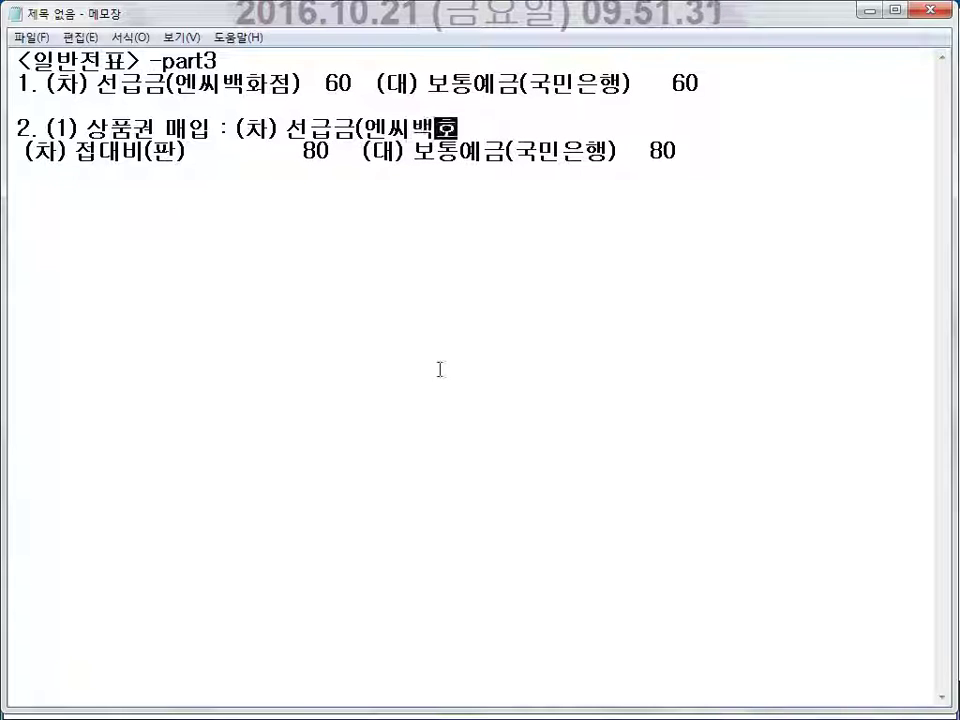
text( 80  ()
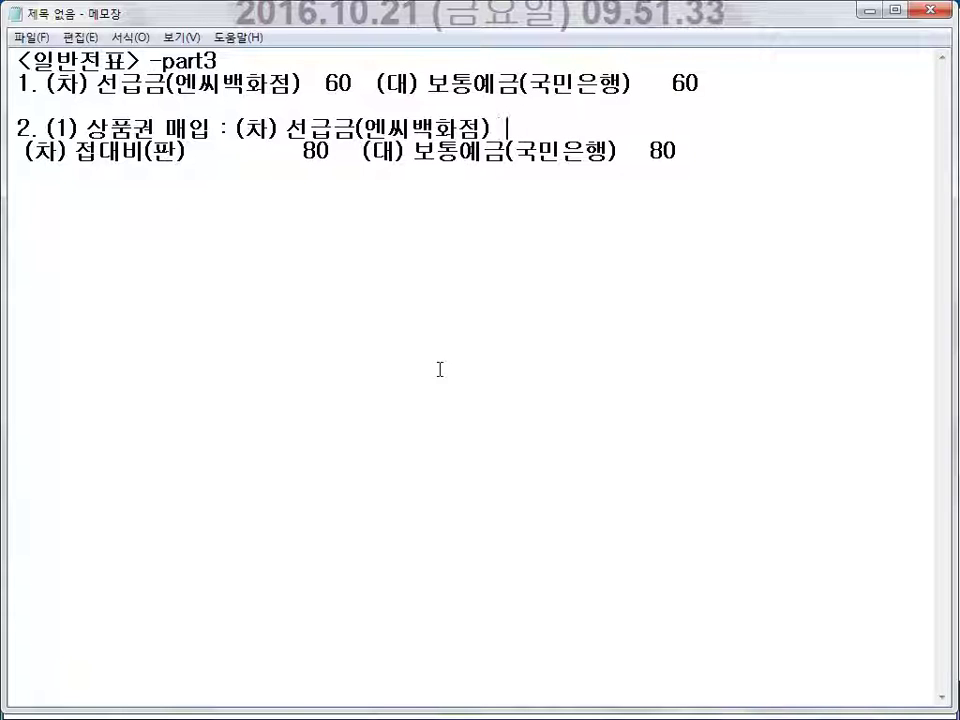
text(대) 보통예금)
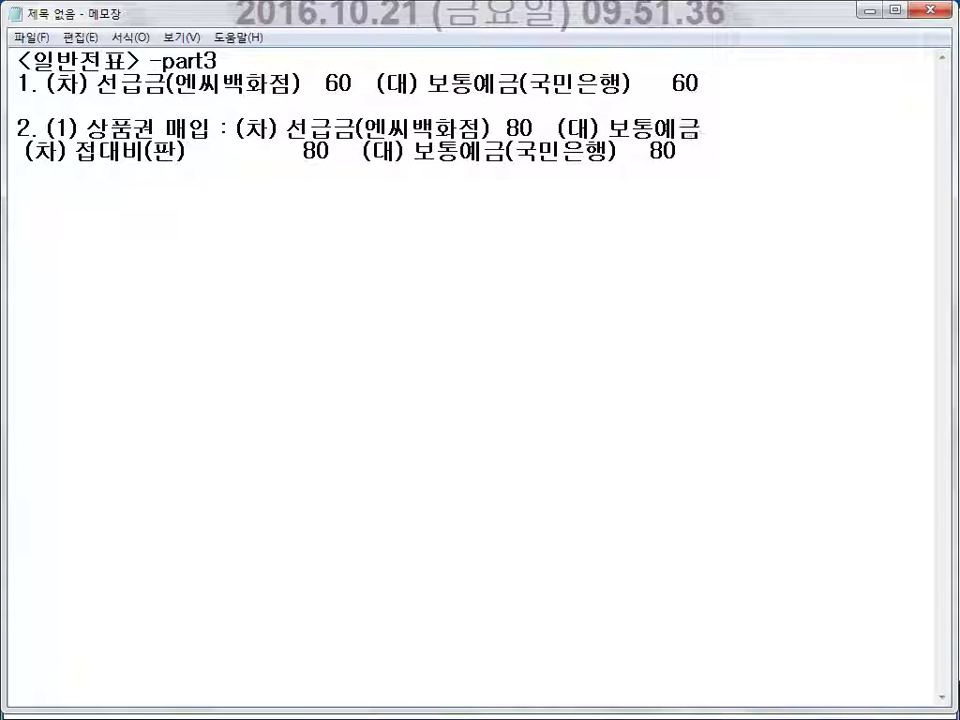
text((국민으행) )
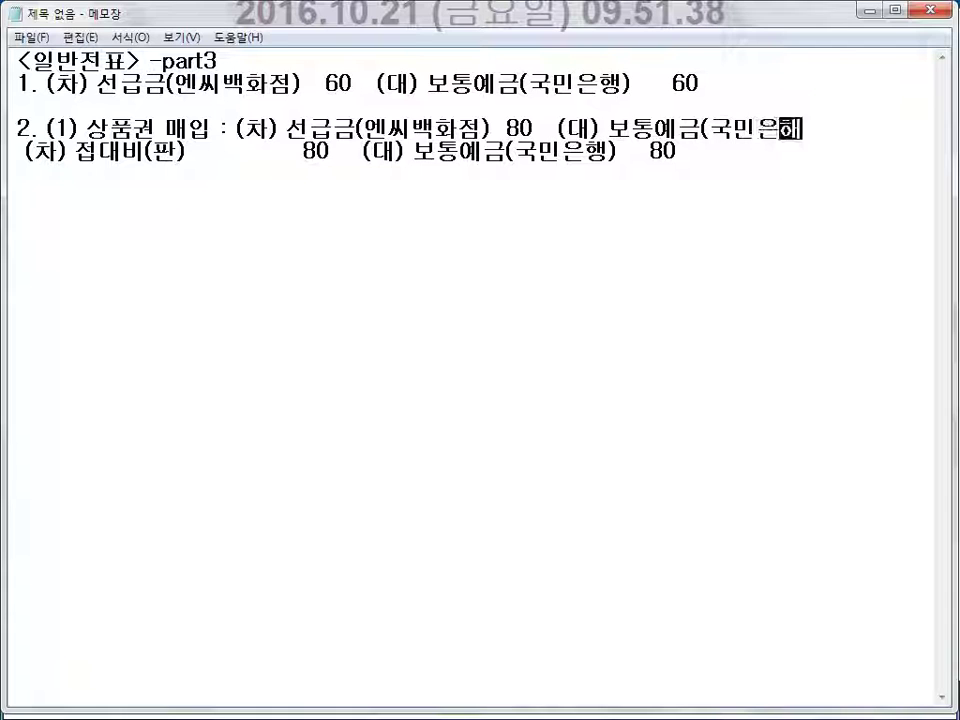
text(80)
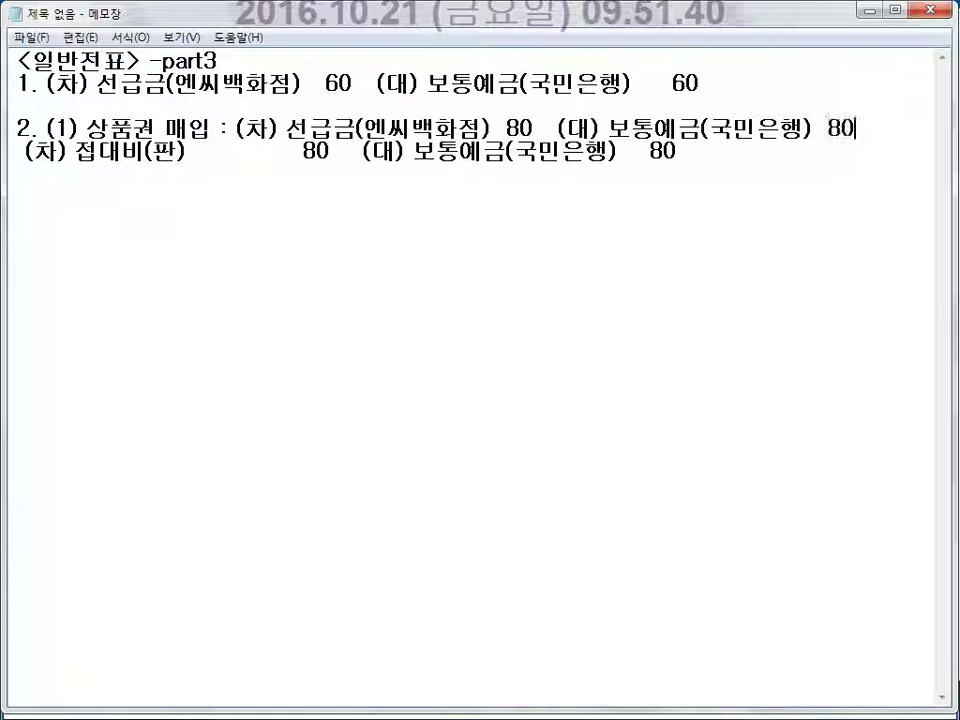
Add an indented line "(2) 거래처 증정 : (차)(대)" beneath line (1) of entry 2
key(Return)
text(()
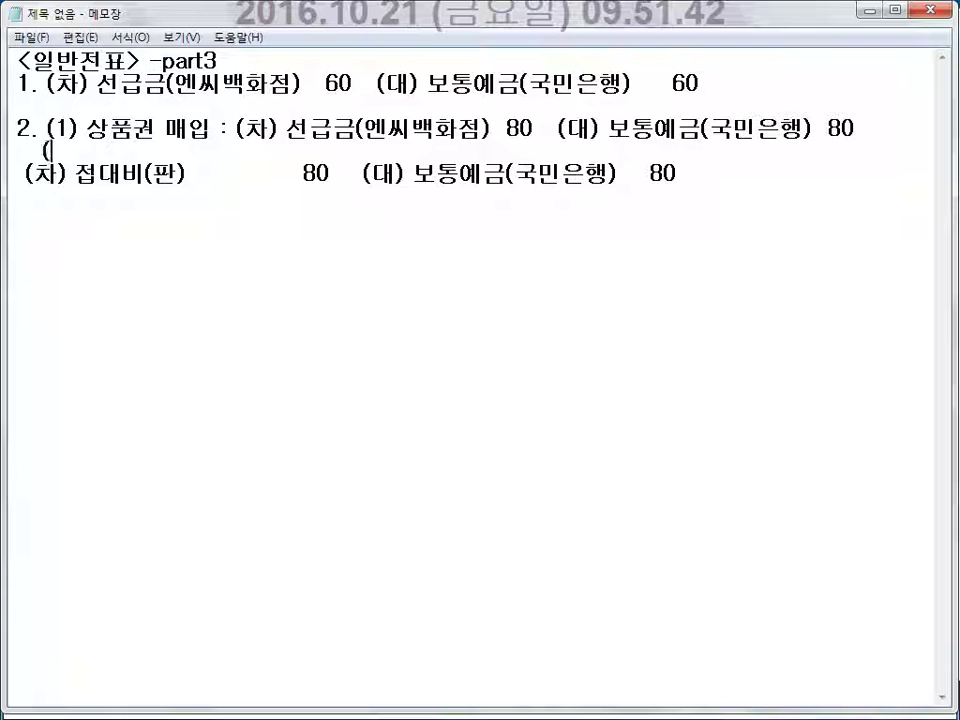
text(2)ㄱ)
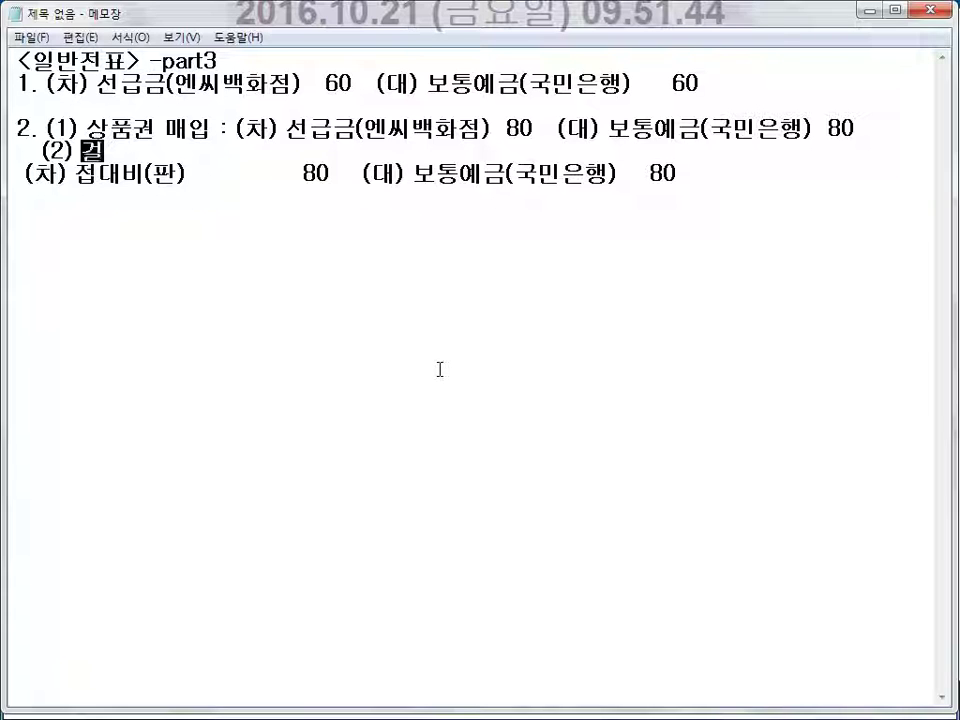
text(거래처 증정 )
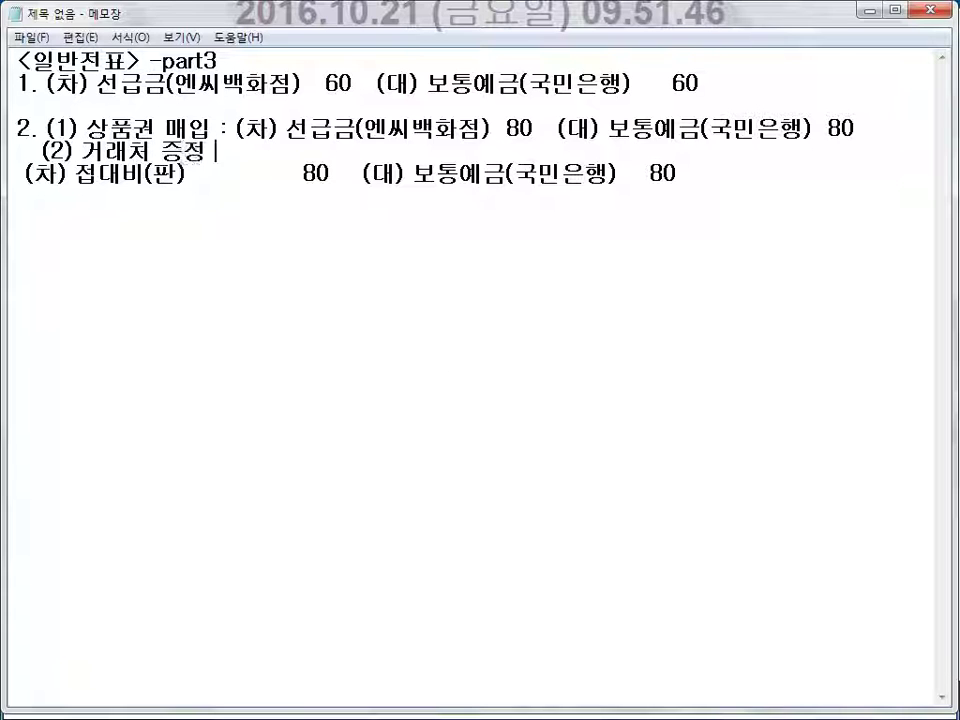
text(:(차)(대)
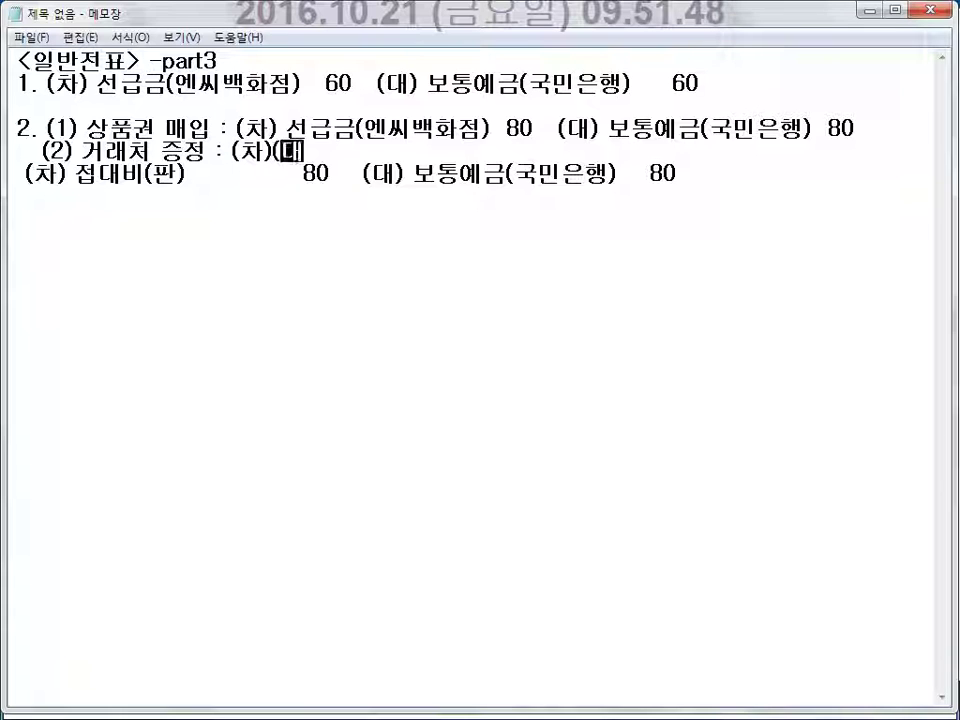
text())
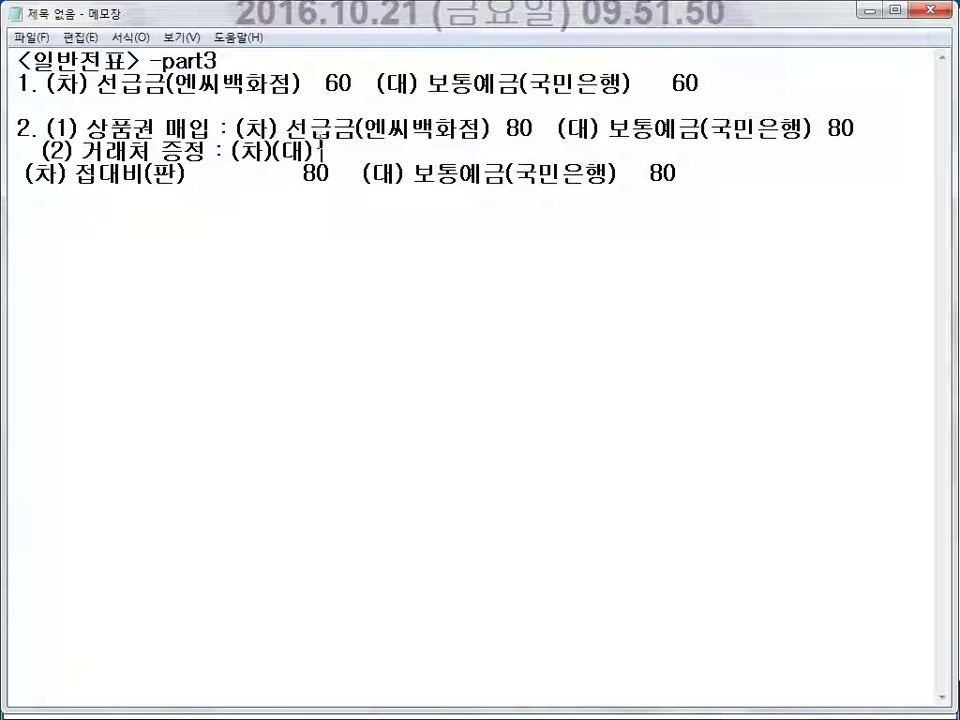
Copy "선급금(엔씨백화점) 80" from line (1) to follow the "(대)" marker of line (2)
drag(286, 128, 537, 128)
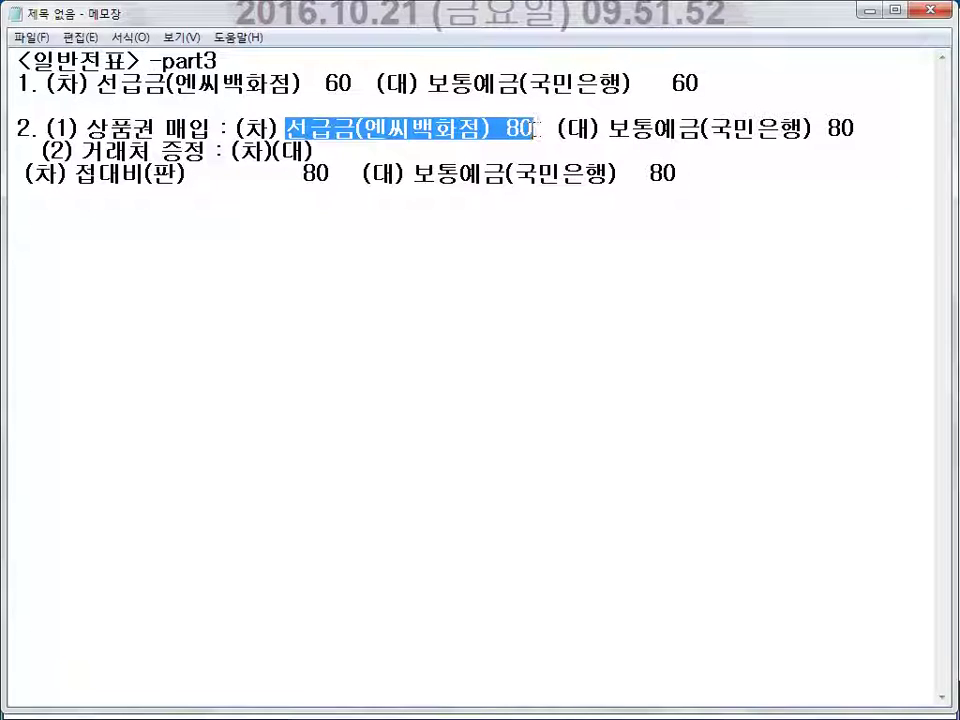
key(ctrl+c)
key(Down)
key(ctrl+v)
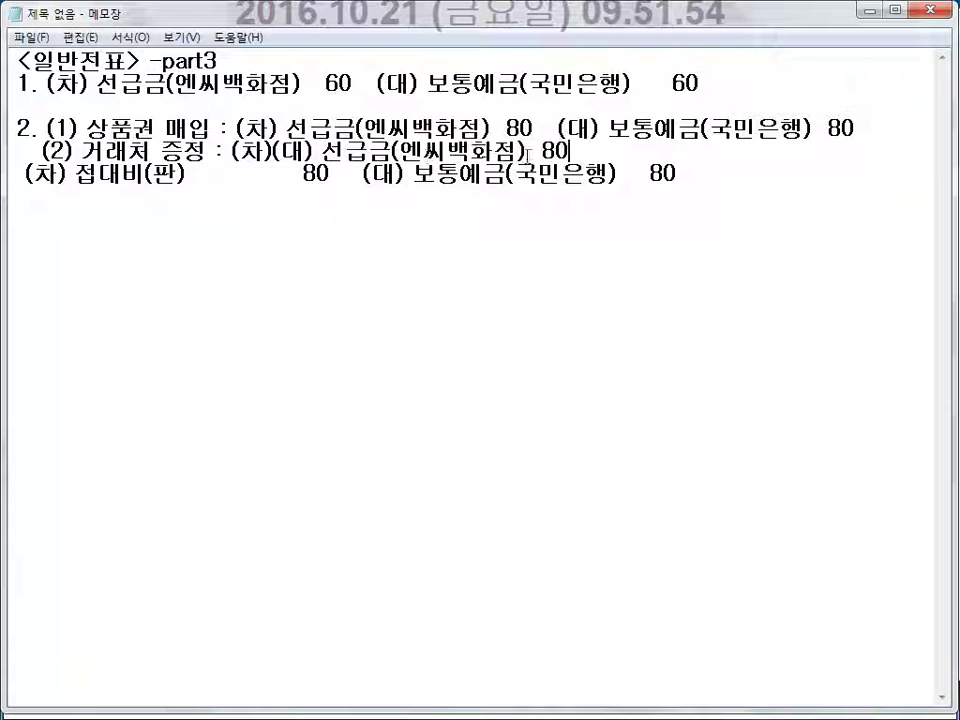
Insert the debit "접대비(판) 80" between line (2)'s "(차)" and "(대)", padding it with spaces to align the amount with line (1)
click(273, 155)
text(ㄷ)
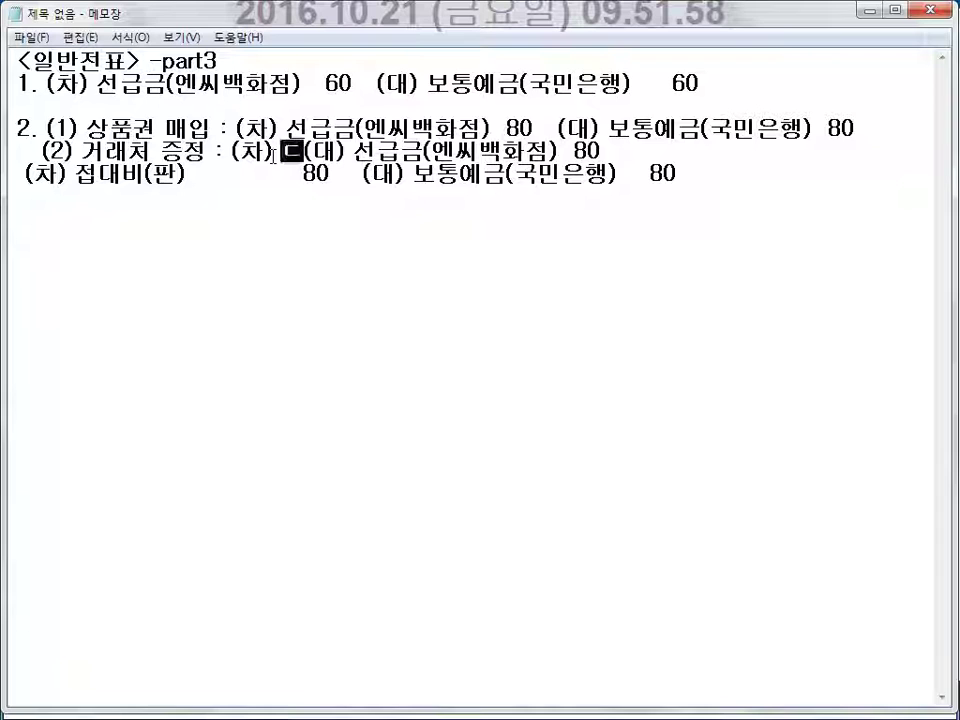
text(접대비()
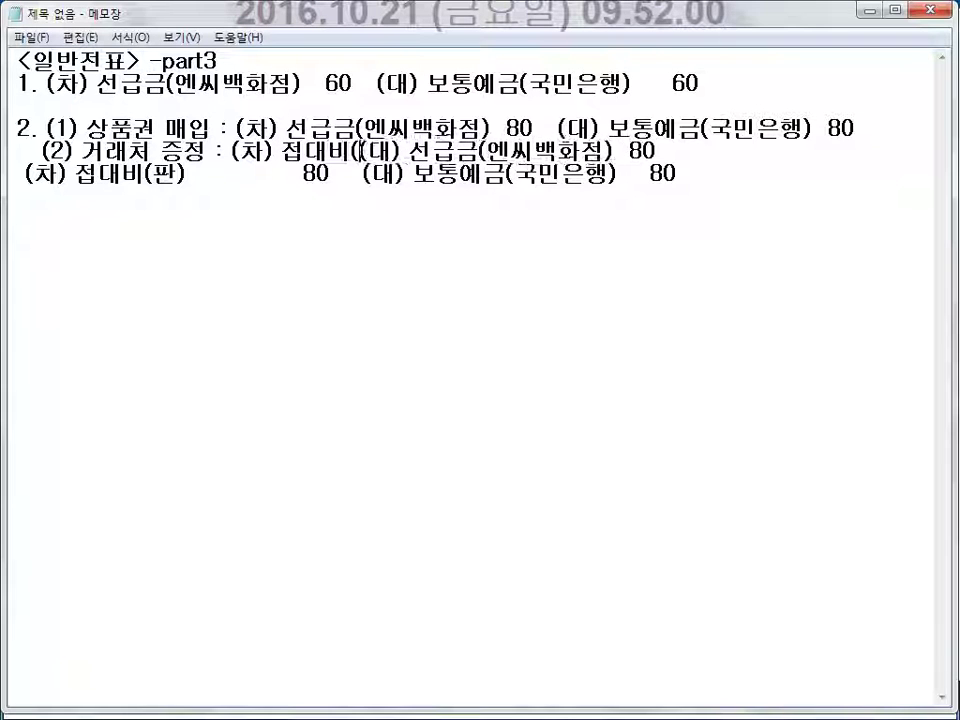
text(판)  80)
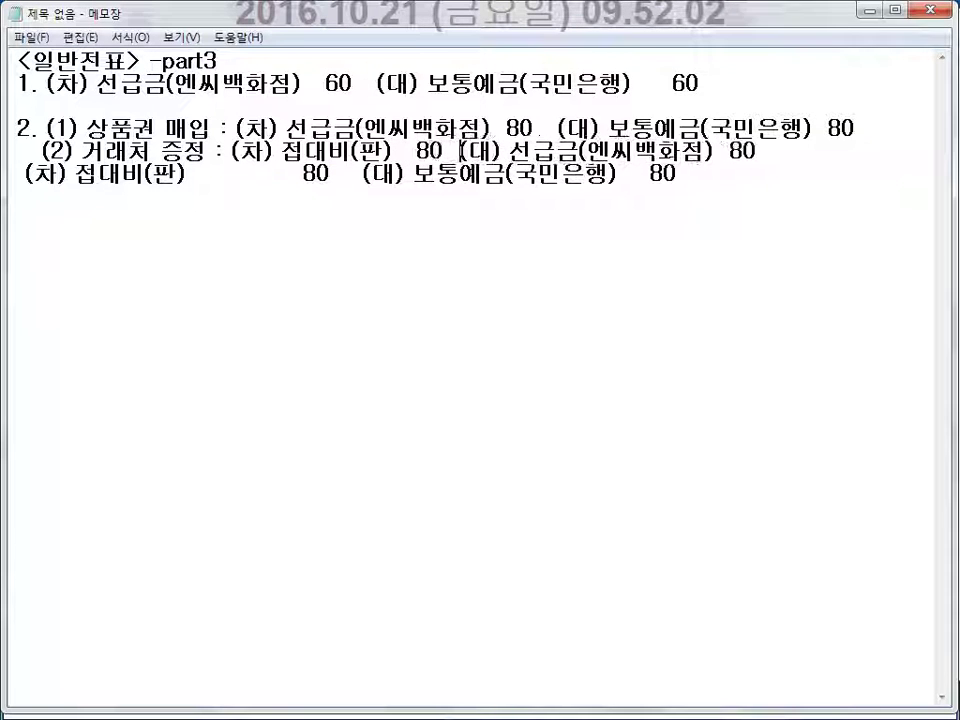
key(Left)
key(Left)
key(Left)
key(Left)
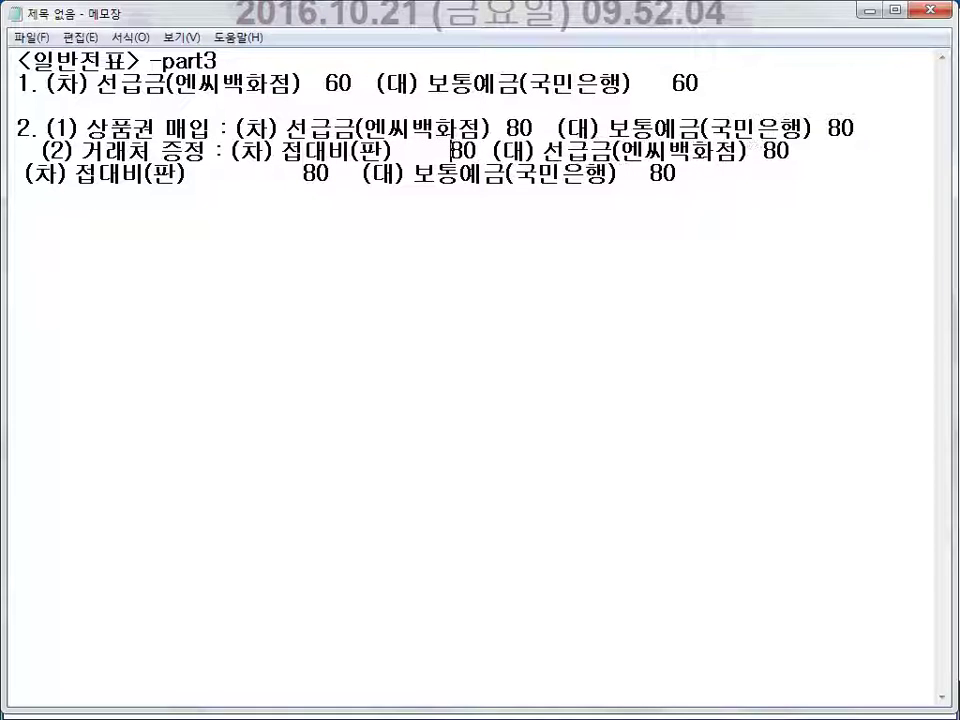
Add a full-width dashed separator under line (2) and prefix the combined 접대비/보통예금 entry below it with "==>"
key(End)
key(Return)
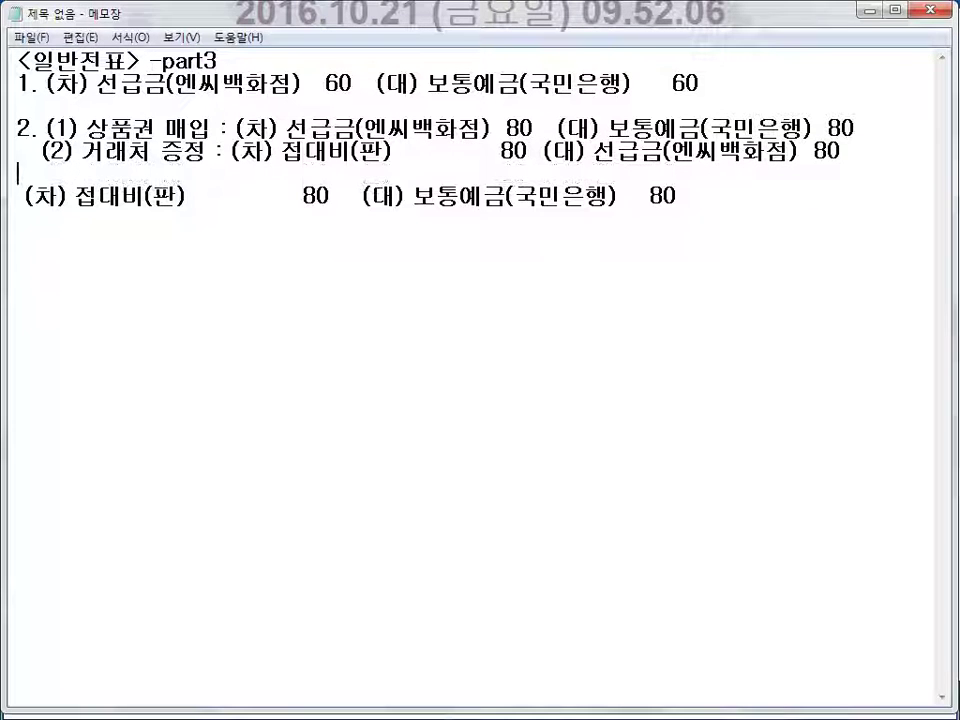
text(-------------)
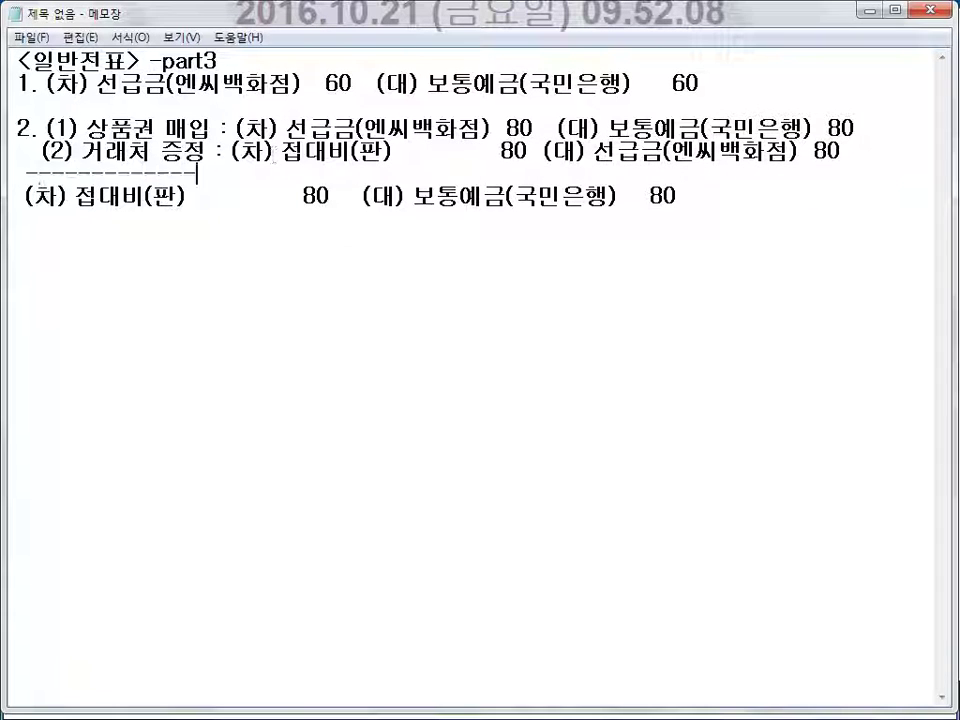
text(-------------------------------------------------)
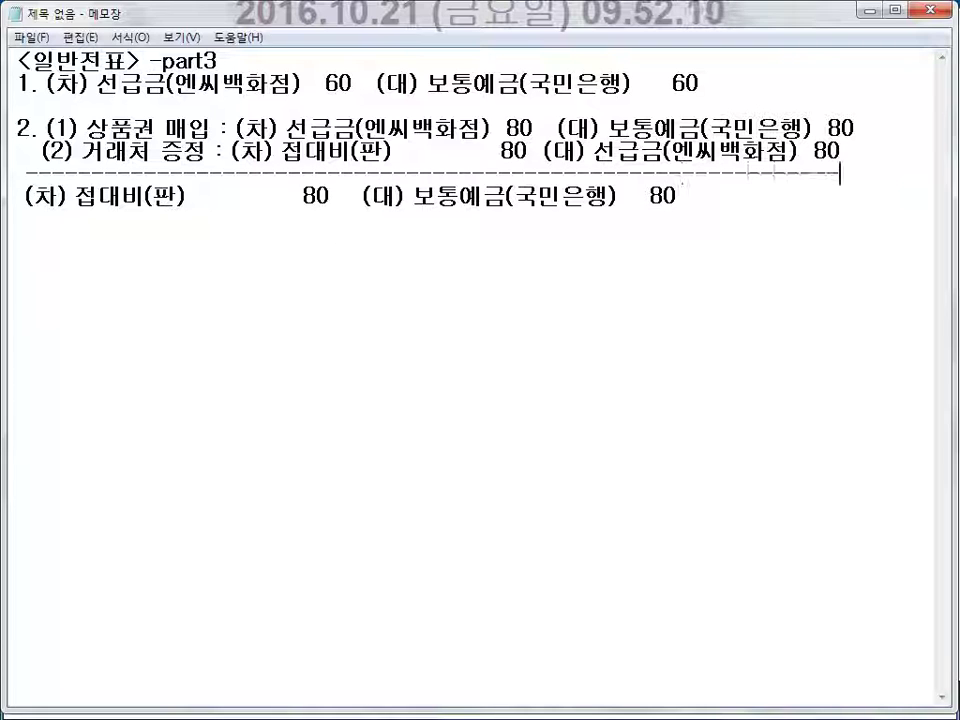
text(---)
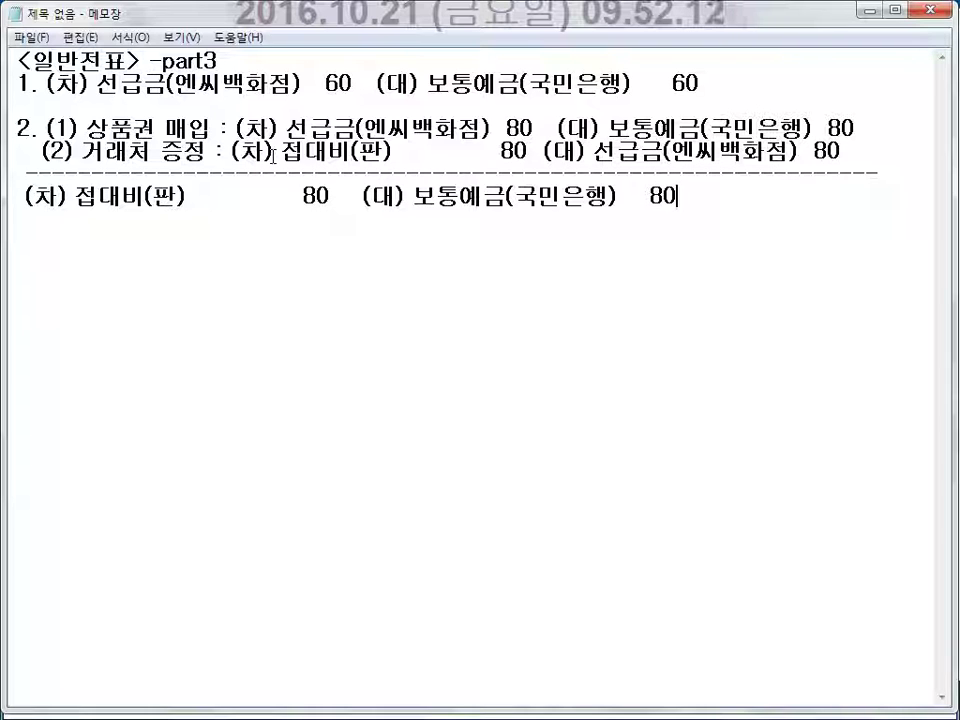
key(Home)
text(==)
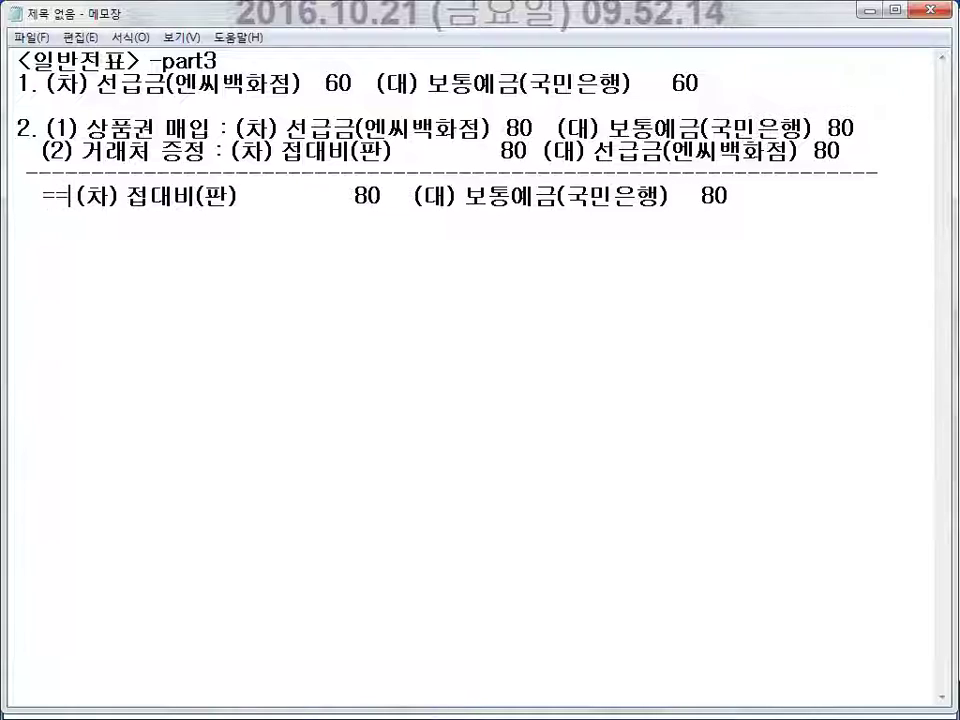
text(>)
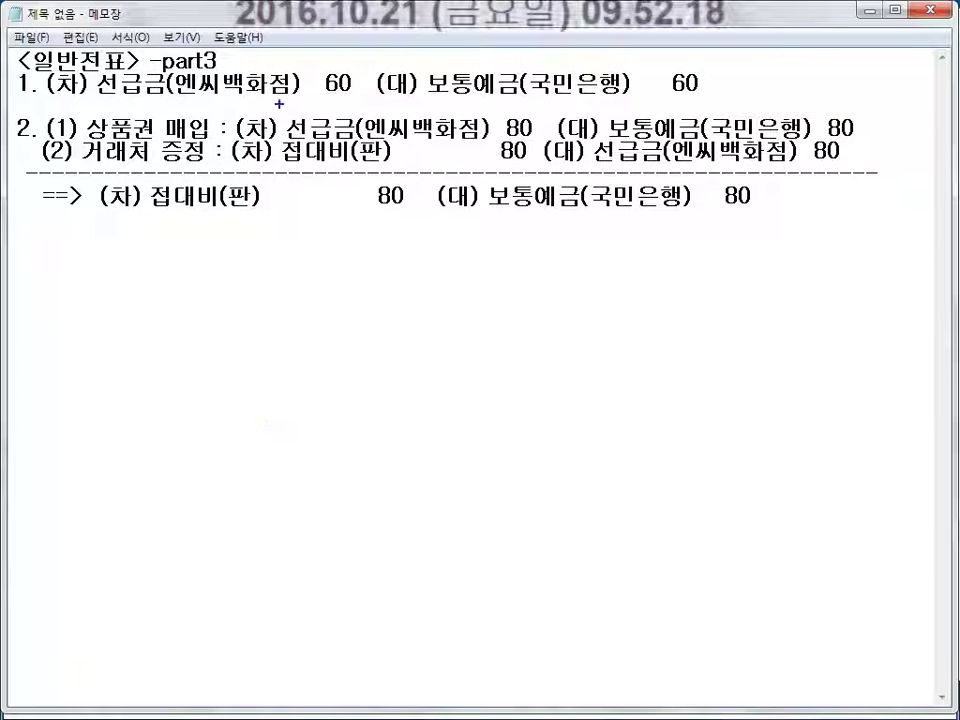
Strike through the offsetting 선급금 sides and circle the remaining 접대비 and 보통예금 sides with the screen pen, clearing the marks at the end
drag(283, 131, 497, 131)
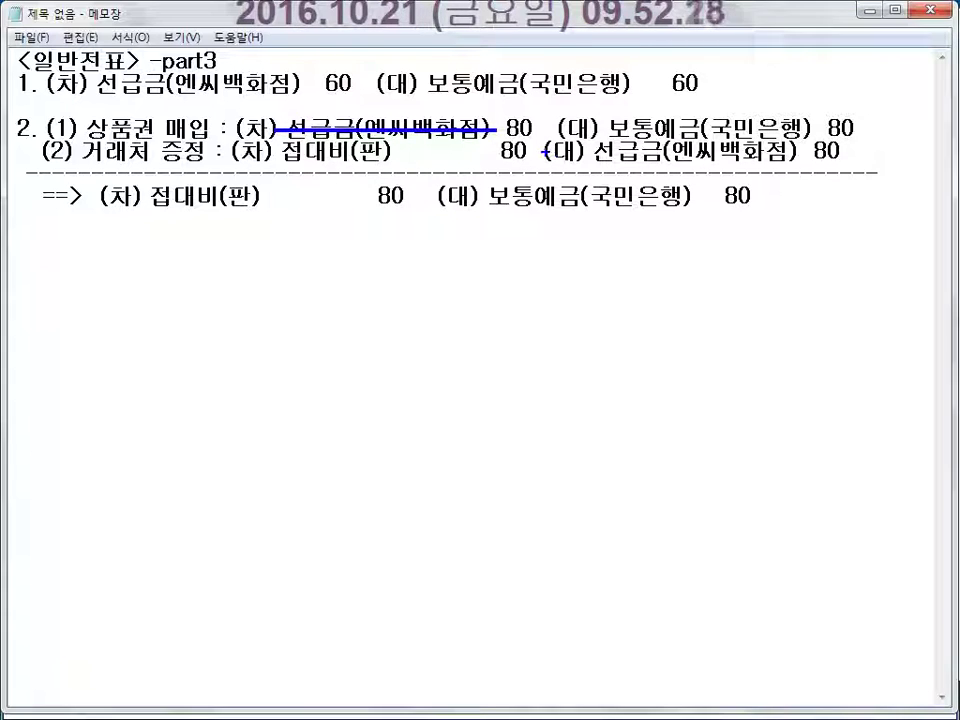
drag(543, 151, 843, 152)
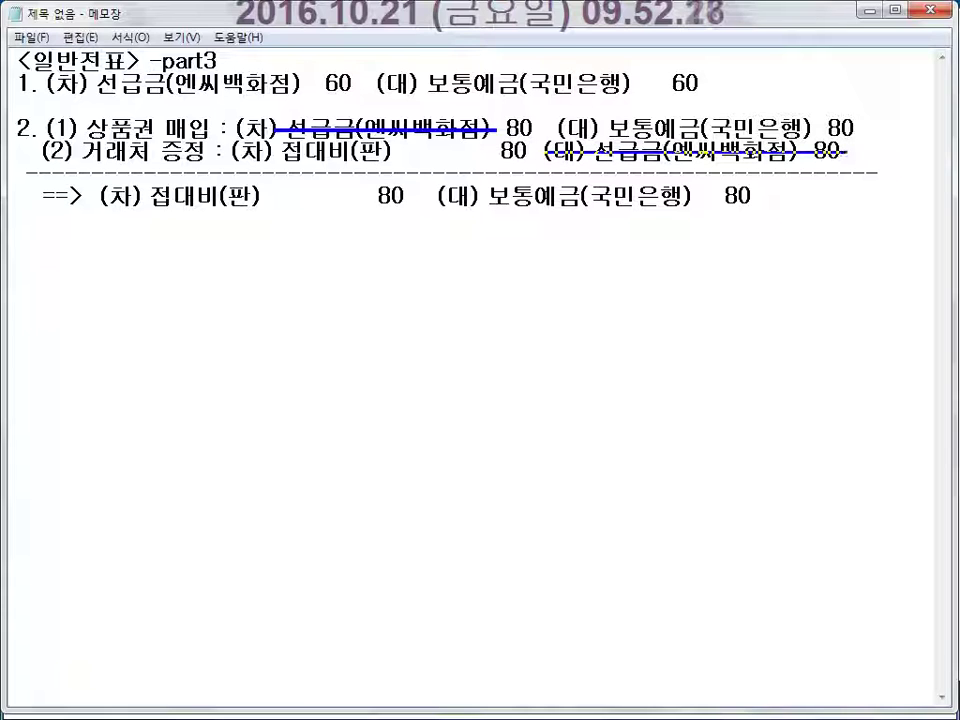
drag(853, 103, 655, 104)
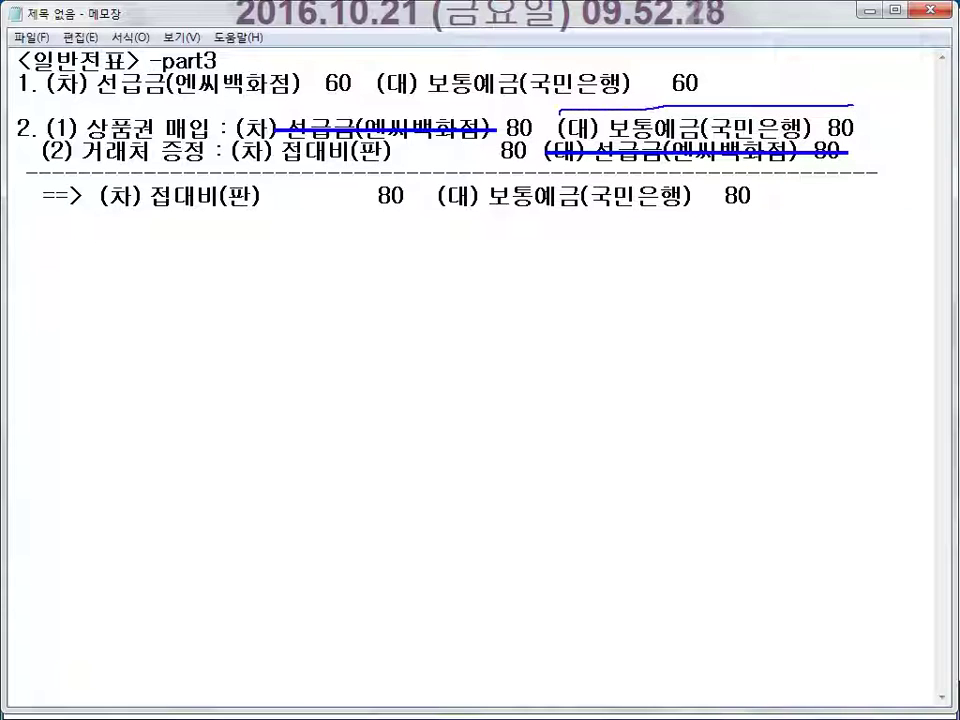
mouse_move(556, 107)
mouse_down()
mouse_move(500, 140)
mouse_move(264, 132)
mouse_move(390, 162)
mouse_move(505, 148)
mouse_up()
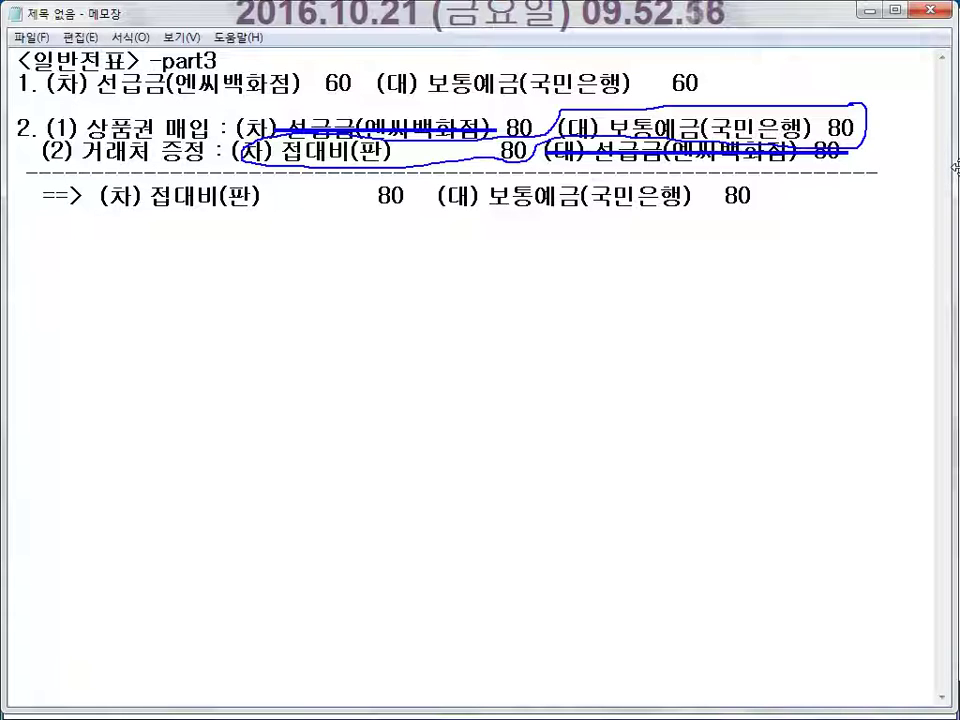
key(Escape)
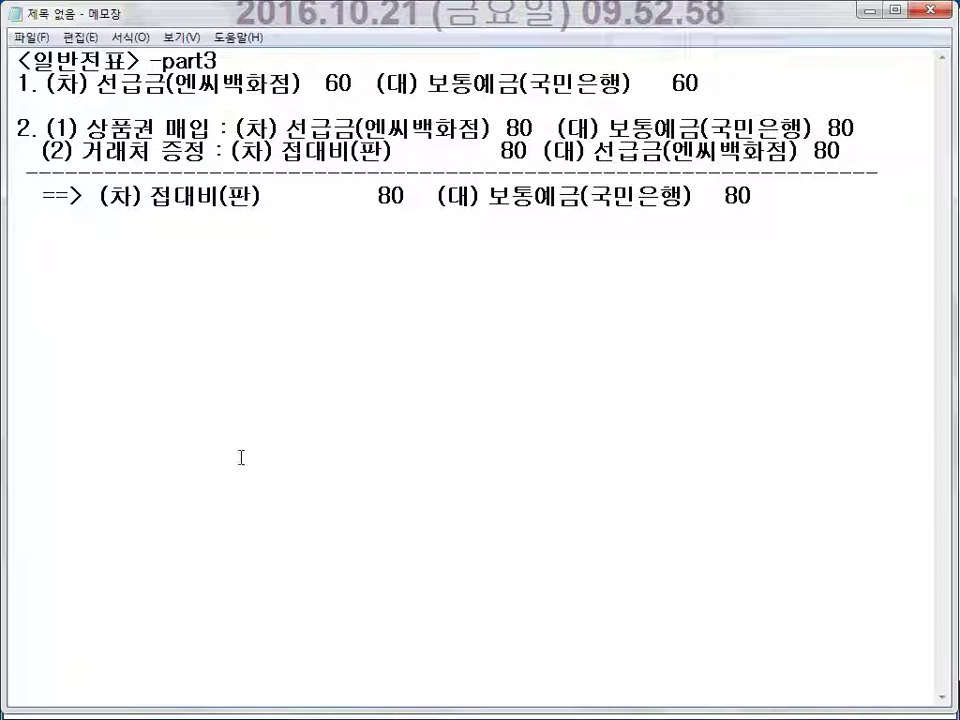
Switch to KcLep, start a debit (차변) voucher line dated March 2, and search the account codes for "접대"
key(alt+Tab)
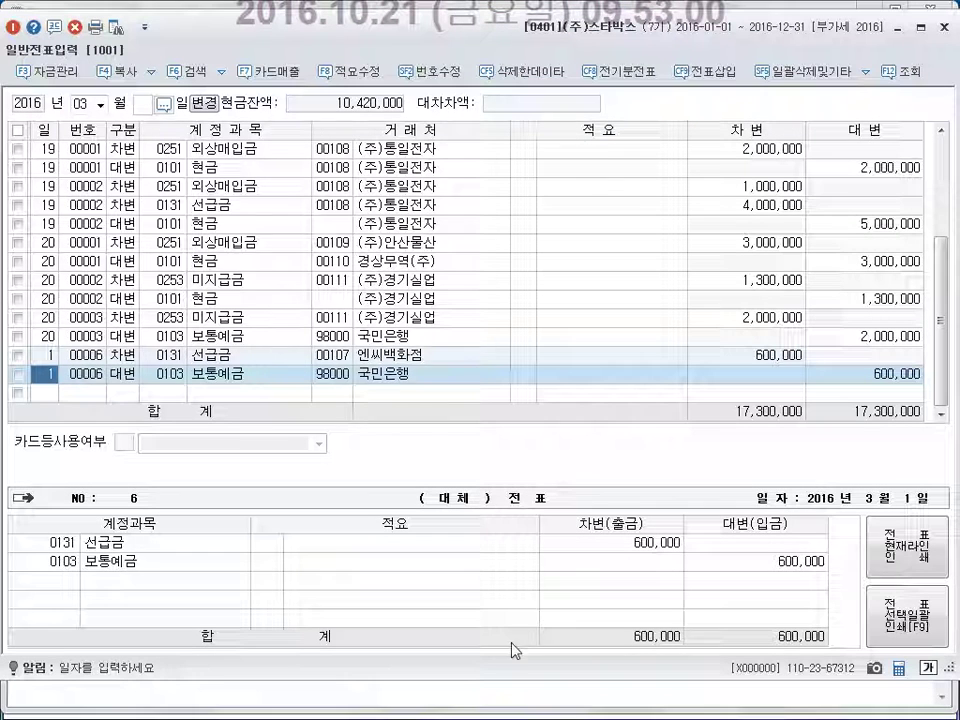
click(43, 398)
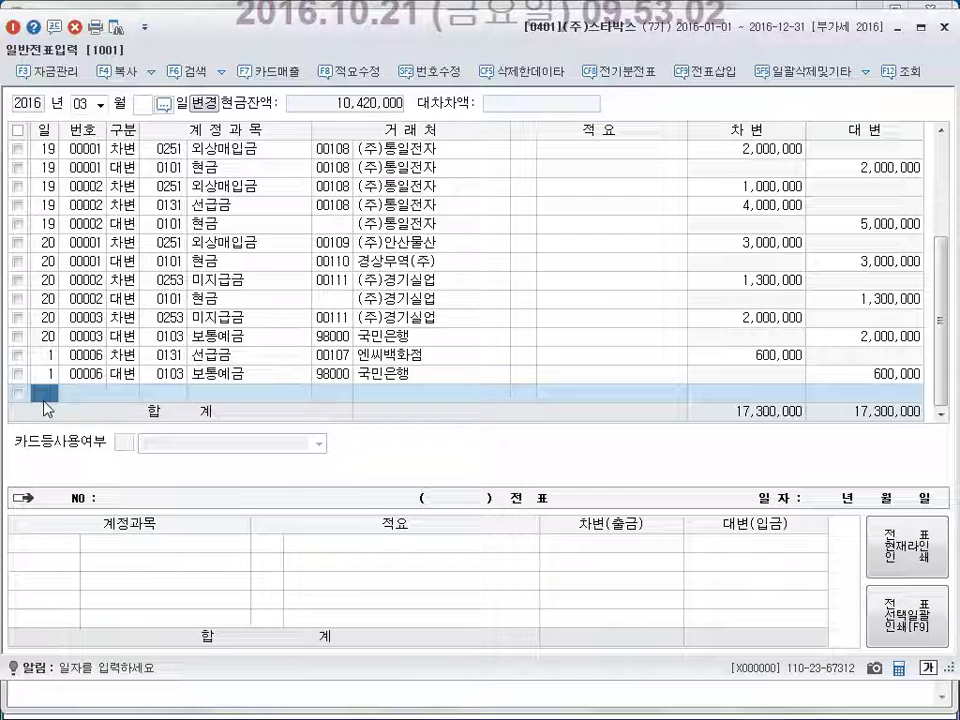
text(2)
key(Return)
text(3)
key(Return)
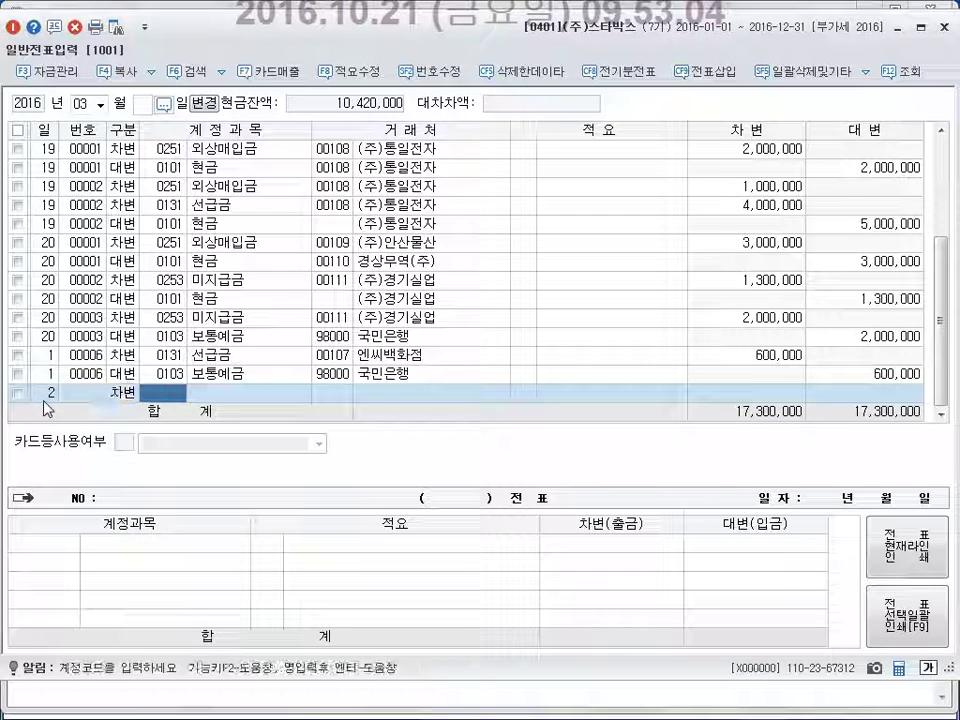
text(접대)
key(Return)
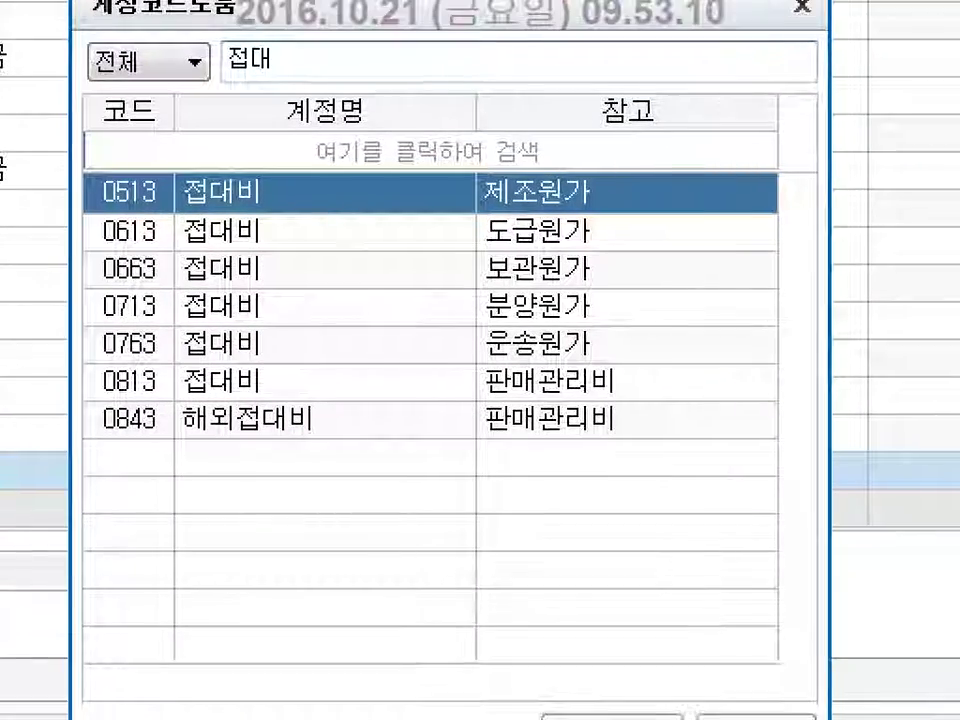
Box the 0513 접대비 (제조원가) and 0813 접대비 (판매관리비) accounts with the screen pen, clear the marks, and glance at the Notepad entry
mouse_move(77, 171)
mouse_down()
mouse_move(392, 212)
mouse_move(737, 214)
mouse_up()
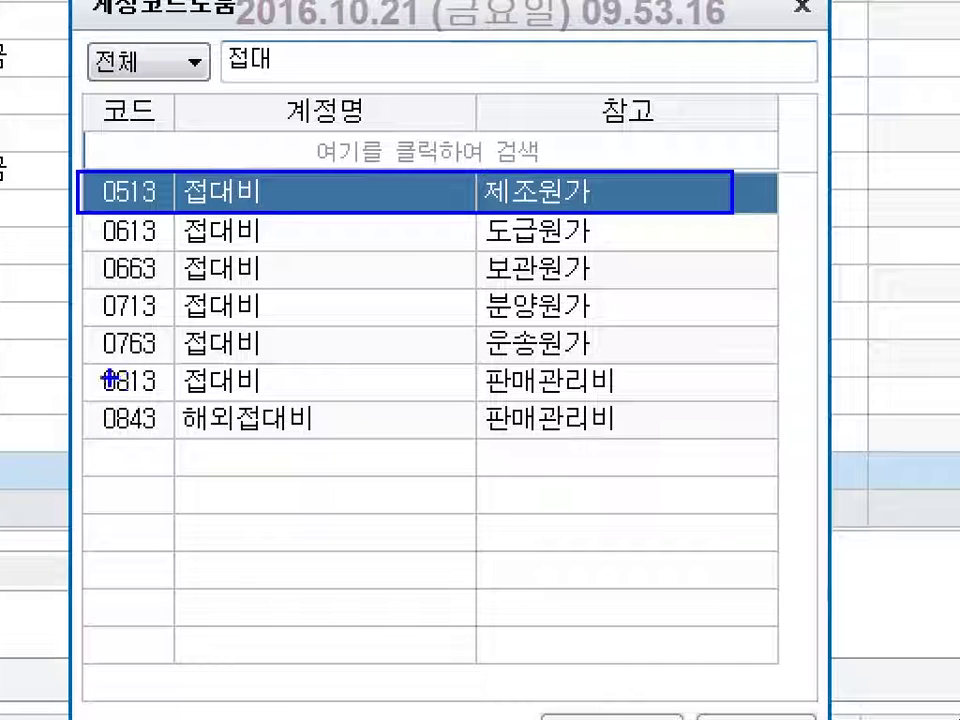
mouse_move(86, 367)
mouse_down()
mouse_move(679, 411)
mouse_move(679, 401)
mouse_move(740, 397)
mouse_up()
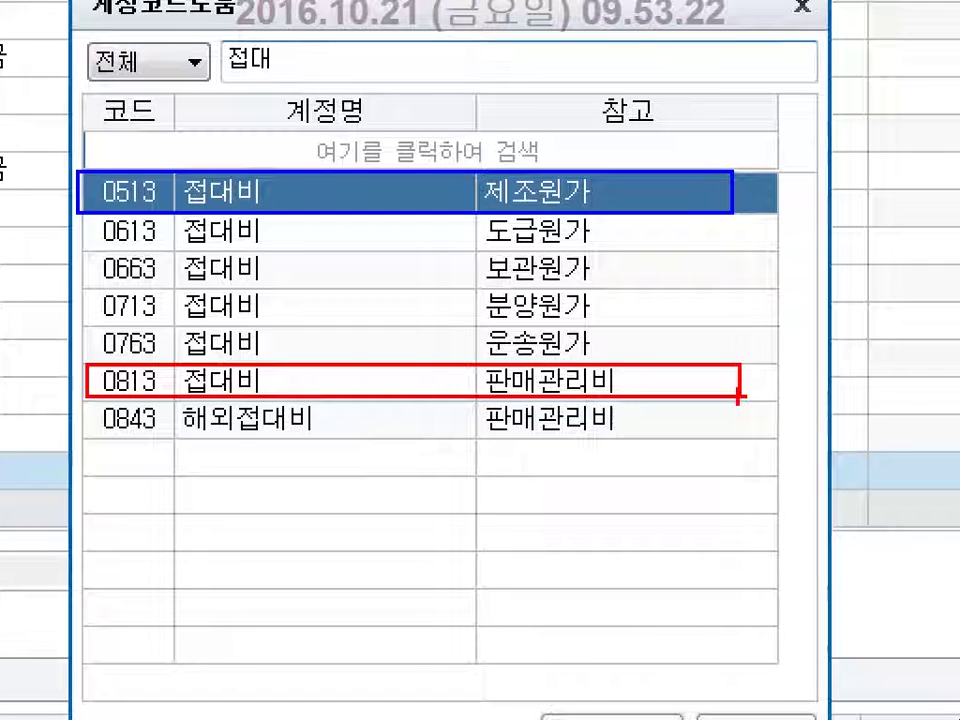
key(Escape)
key(alt+Tab)
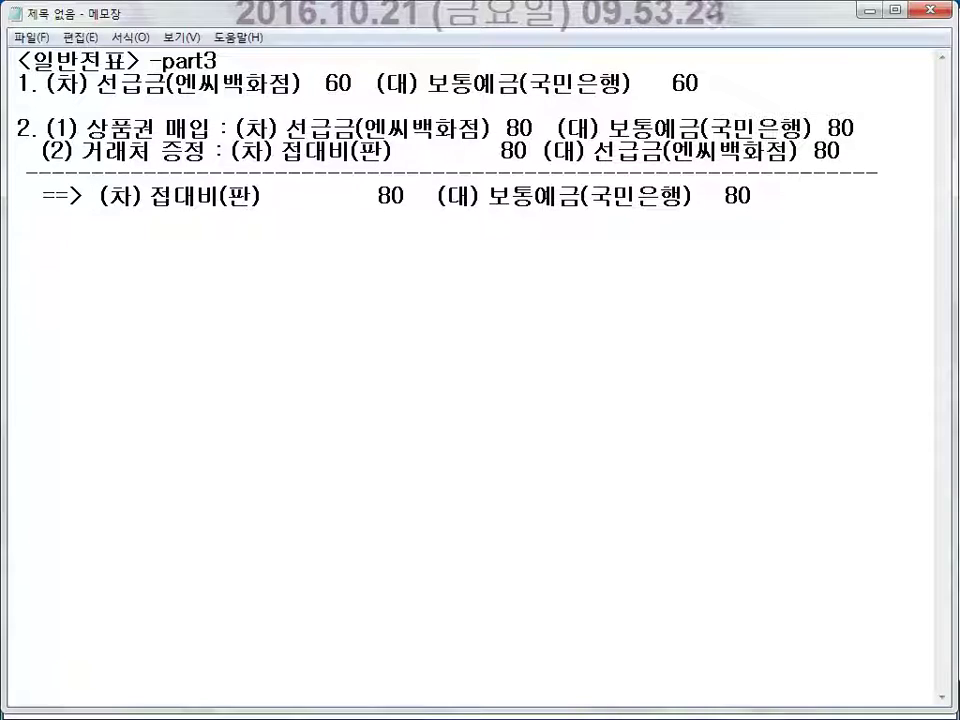
key(alt+Tab)
Assign account 0813 접대비 (판매관리비) to the debit line, leaving the client and description blank, and enter 800,000
click(375, 350)
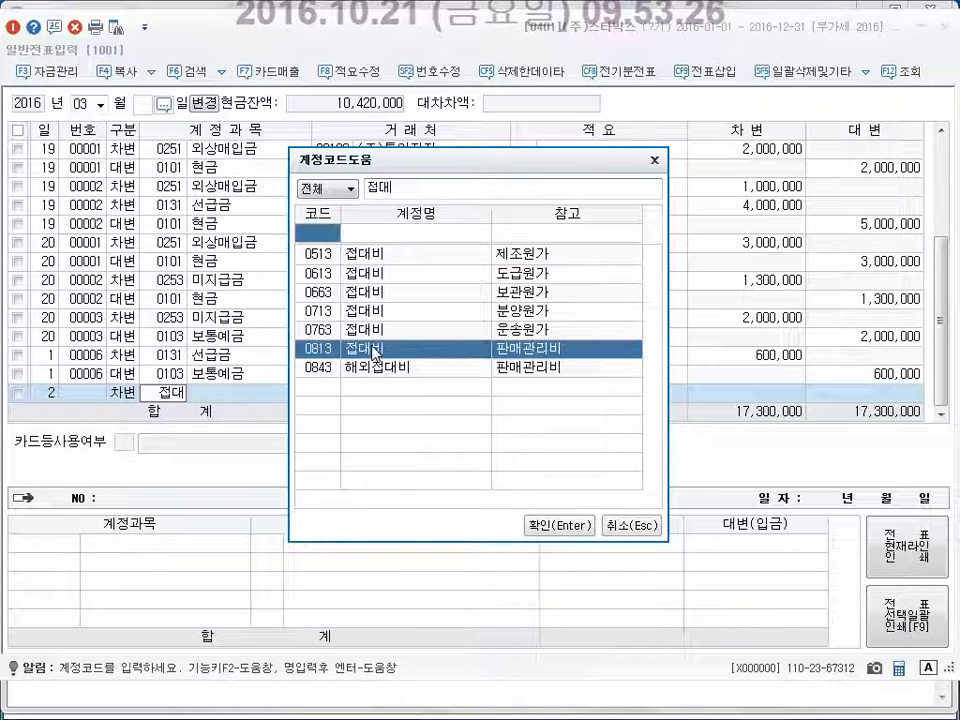
click(527, 524)
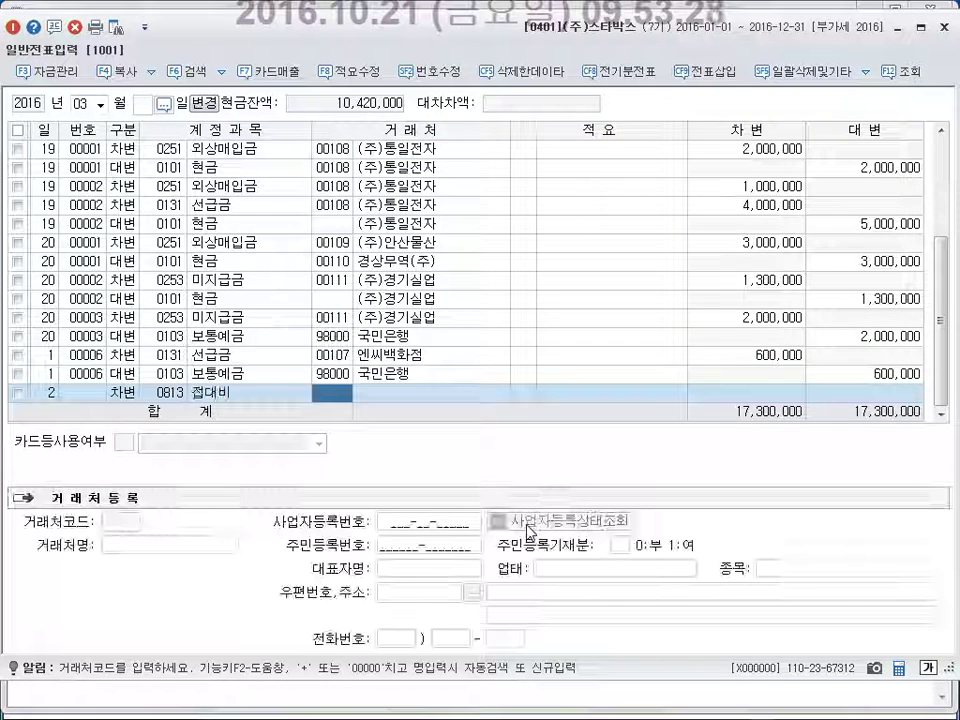
key(Return)
key(Return)
key(Return)
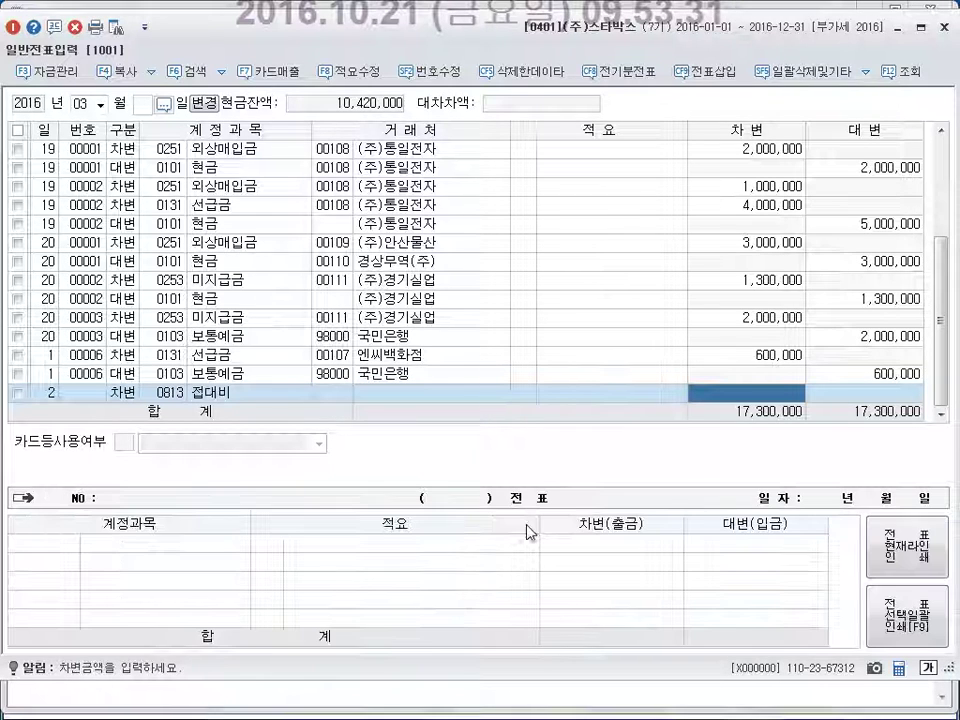
text(8000000)
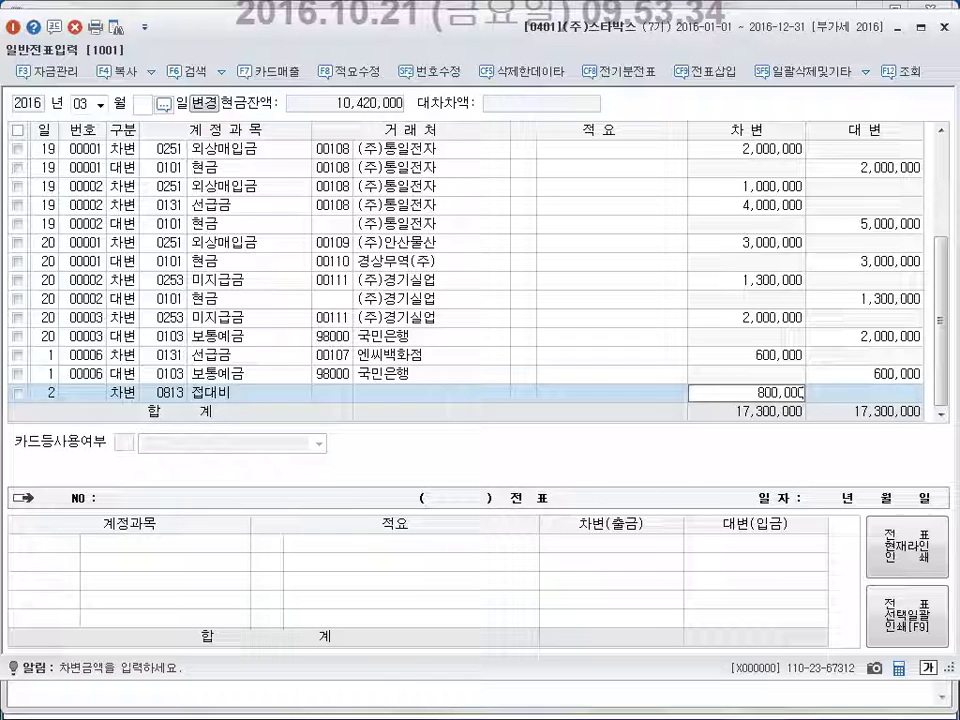
key(Return)
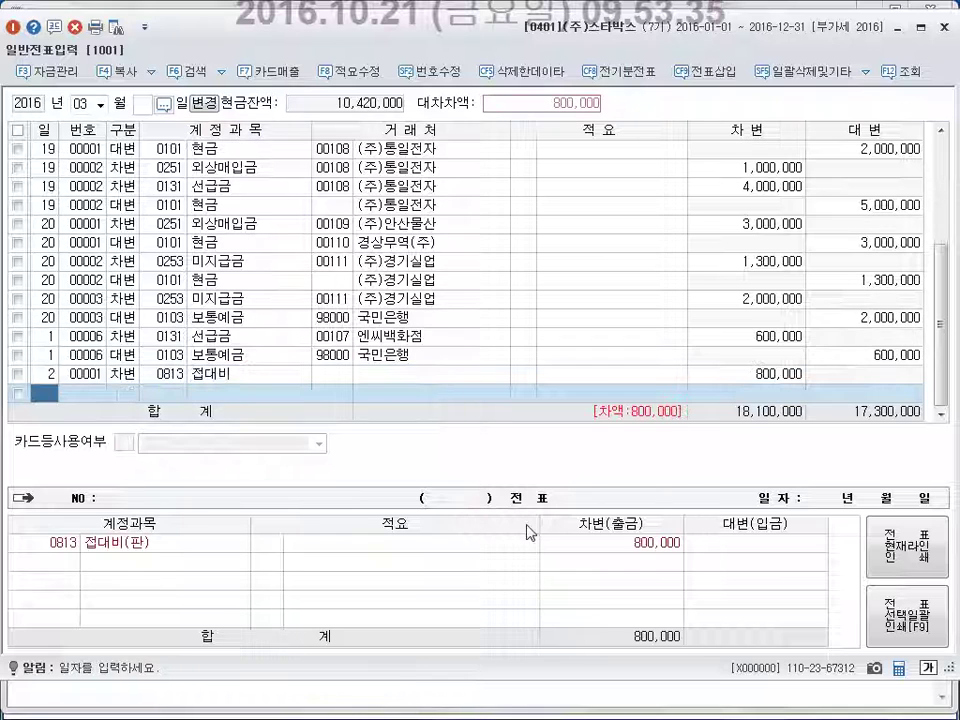
Add the matching March 2 credit (대변) line for 보통예금 with client 국민은행 and amount 800,000, leaving the description blank
key(Return)
text(4)
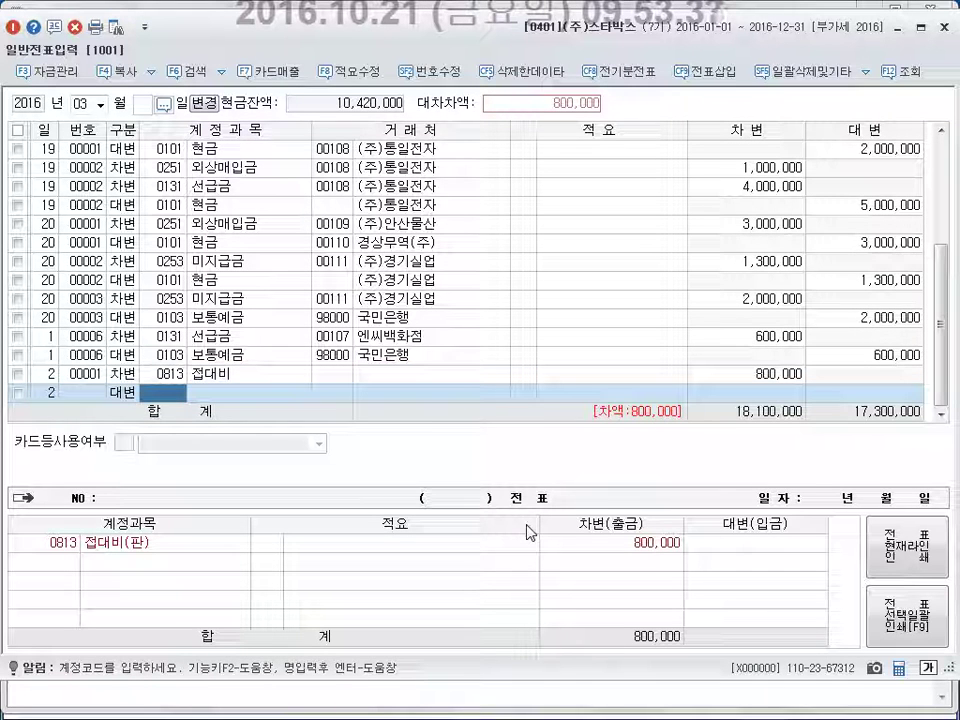
text(보통)
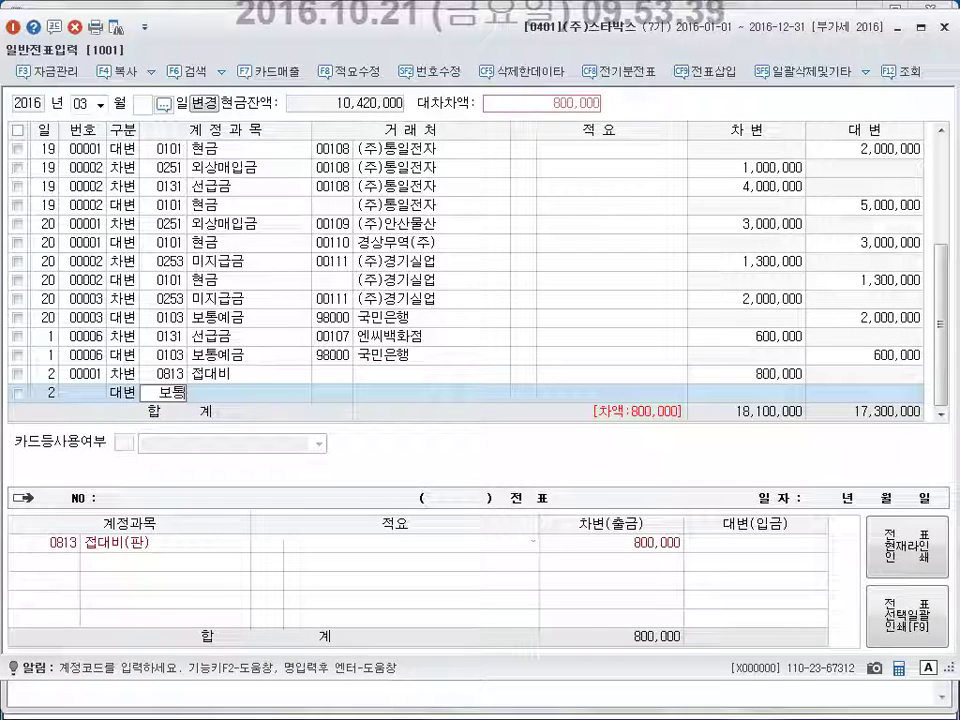
key(Return)
key(Return)
text(국민)
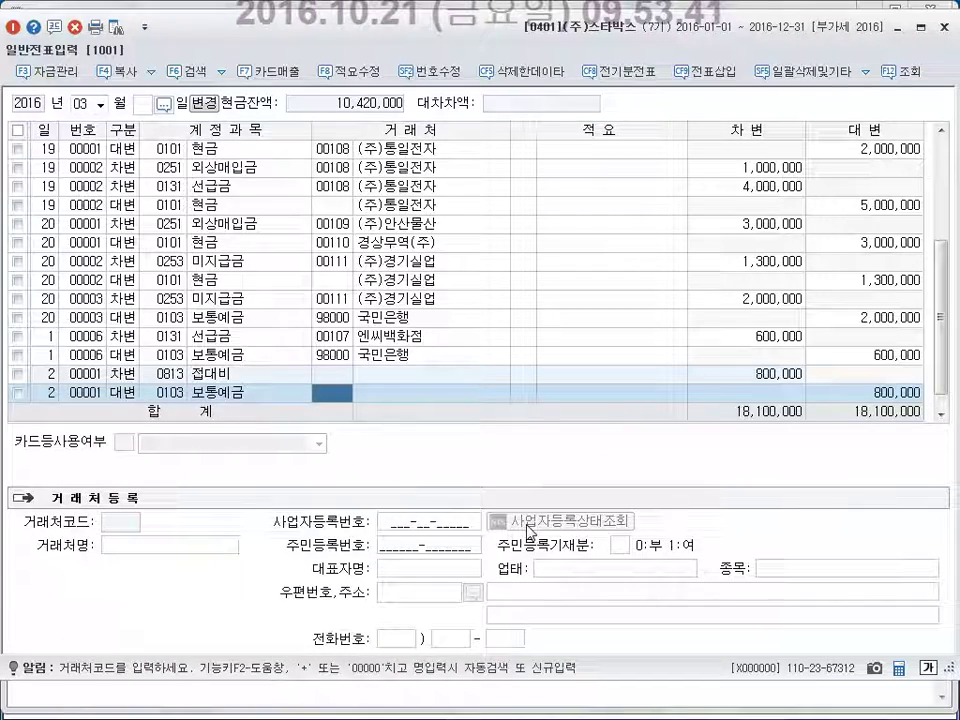
key(Return)
key(Return)
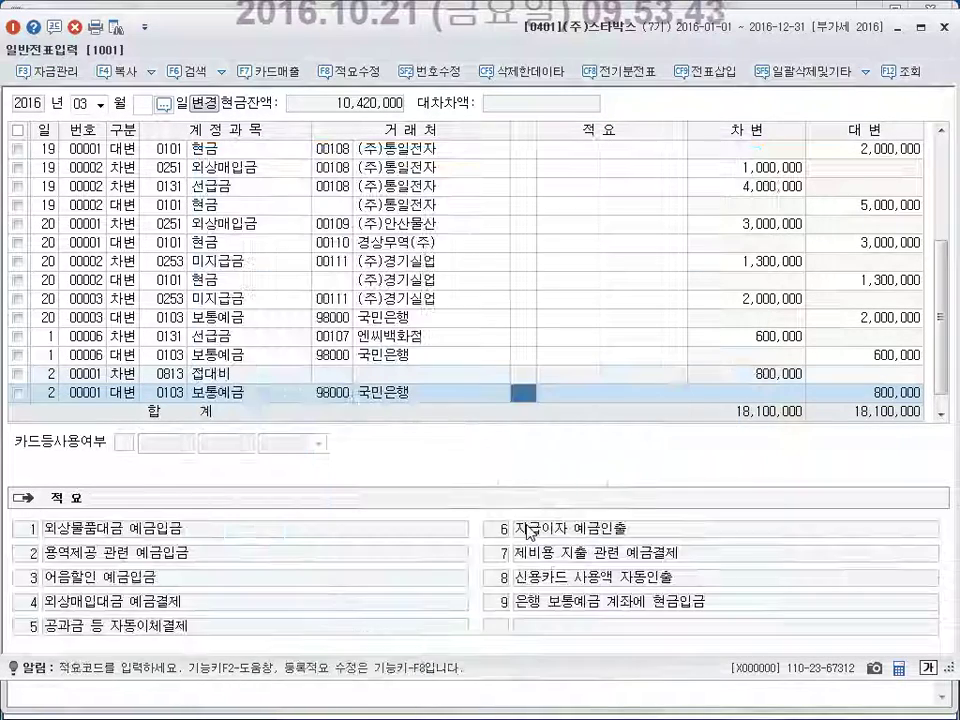
key(Return)
key(Return)
Box the completed March 2 접대비 and 보통예금 voucher lines with the screen pen to review them, clearing the mark at the end
click(394, 380)
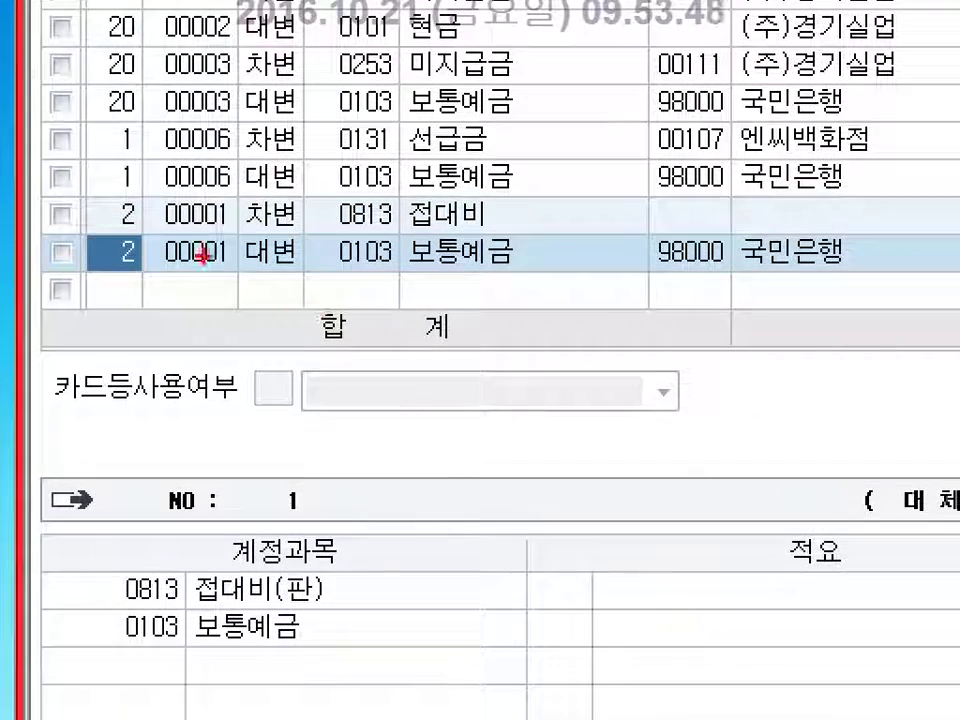
drag(88, 197, 888, 300)
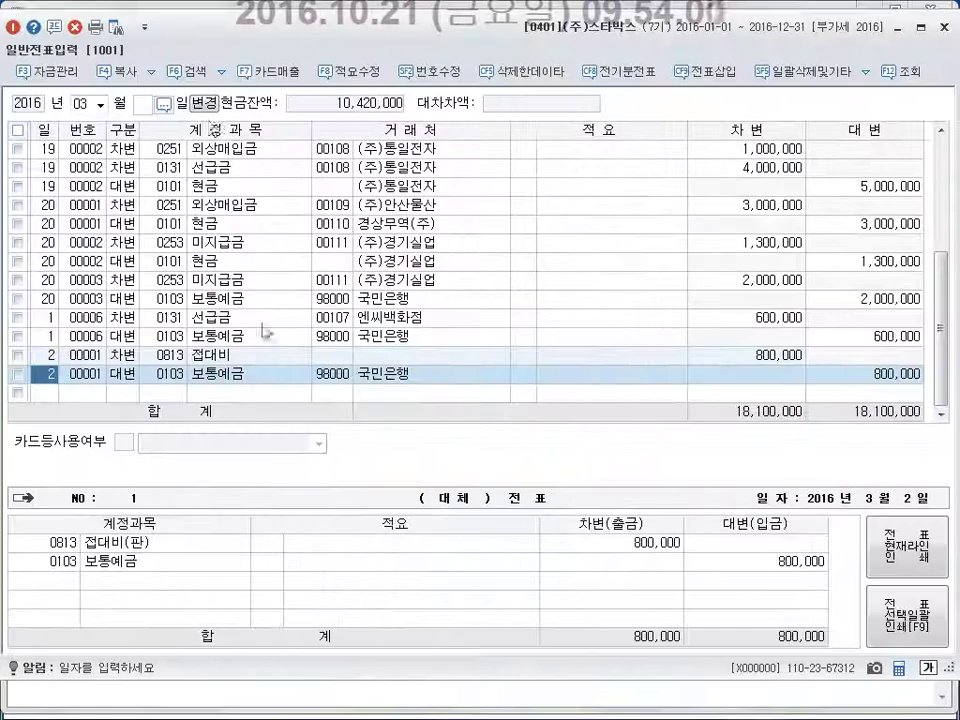
key(alt+Tab)
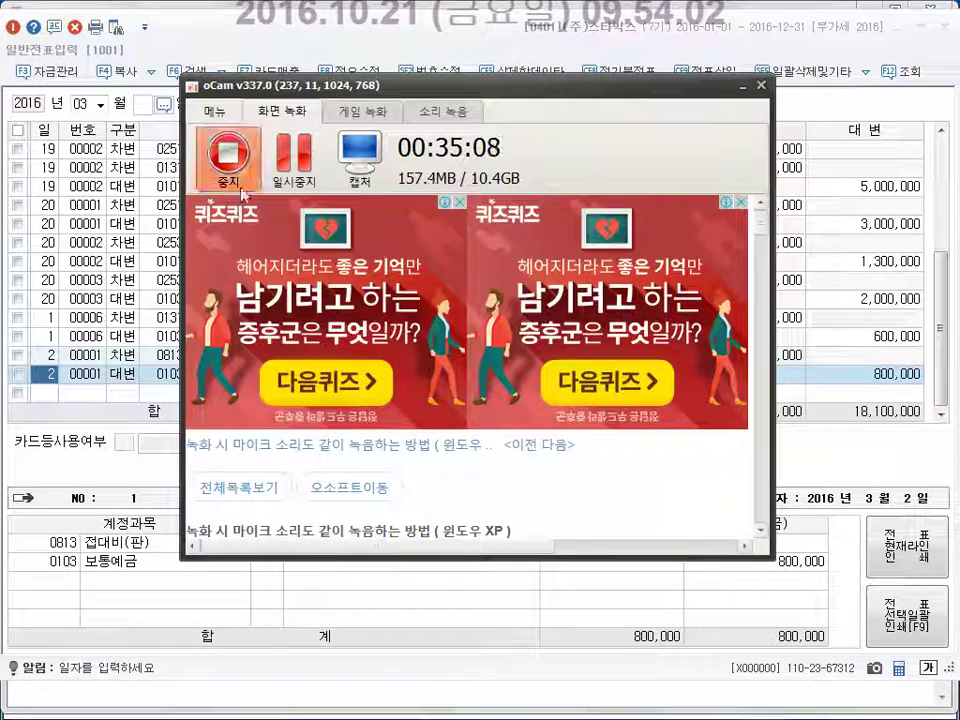